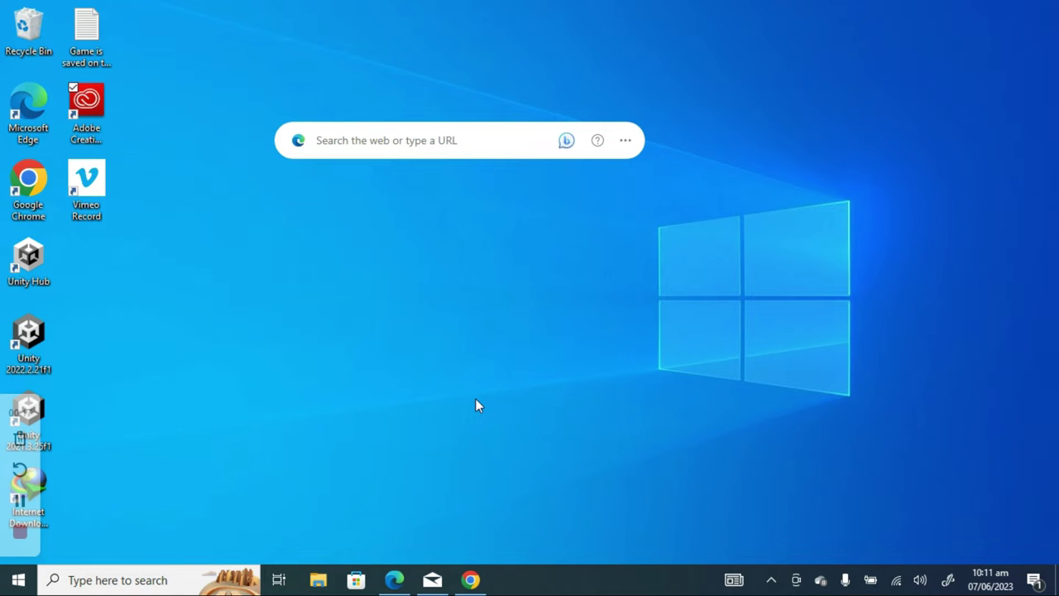
- Peek at the hidden tray icons, then bring up the Start menu's app list
{"action": "left_click", "coordinate": [771, 579]}
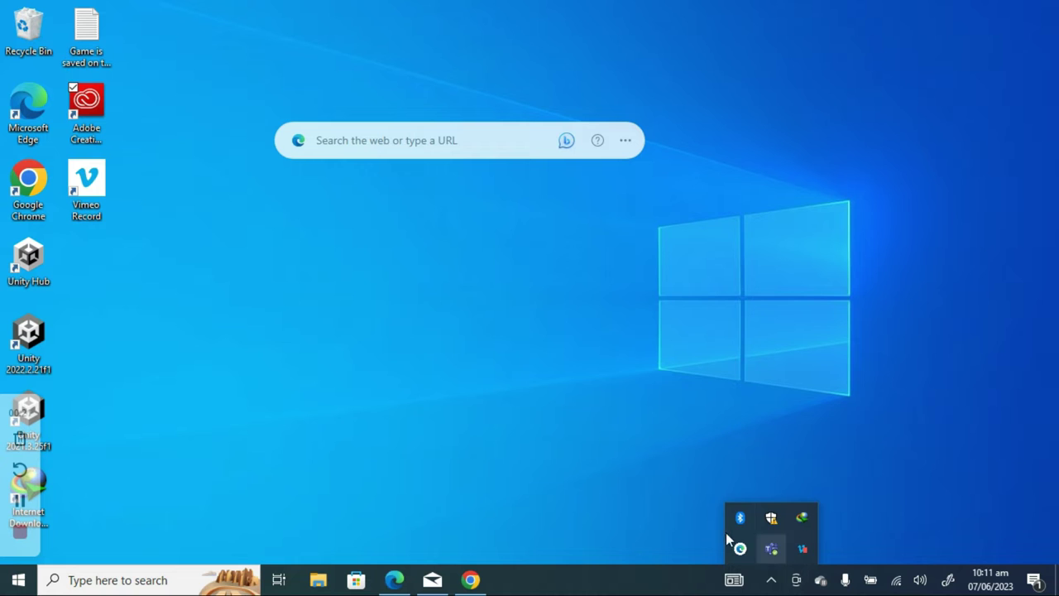
{"action": "left_click", "coordinate": [535, 447]}
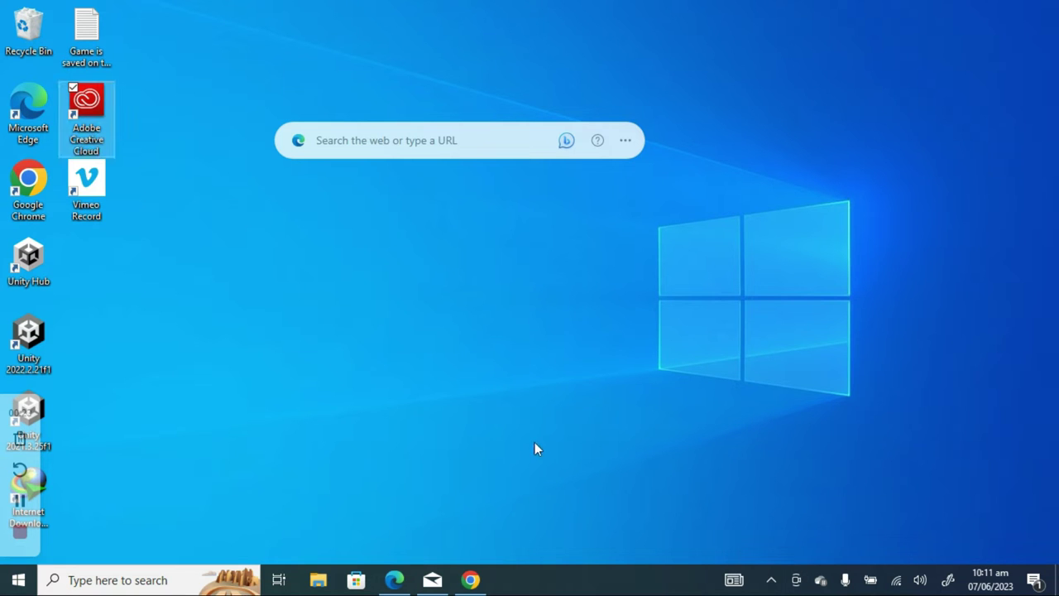
{"action": "left_click", "coordinate": [19, 584]}
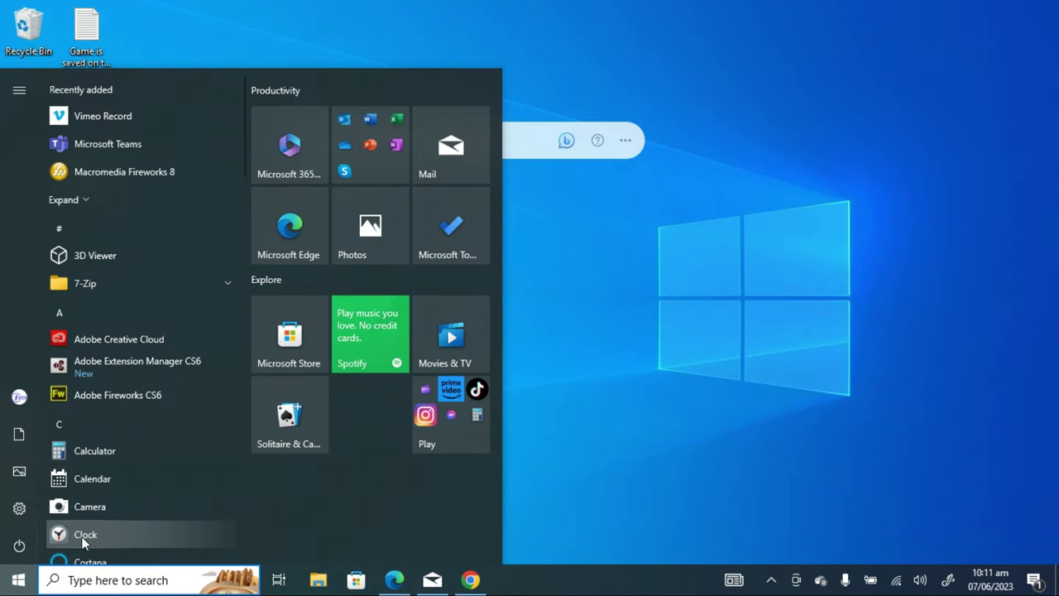
- Search 'unst' and open the Apps page in Windows Settings
{"action": "type", "text": "un"}
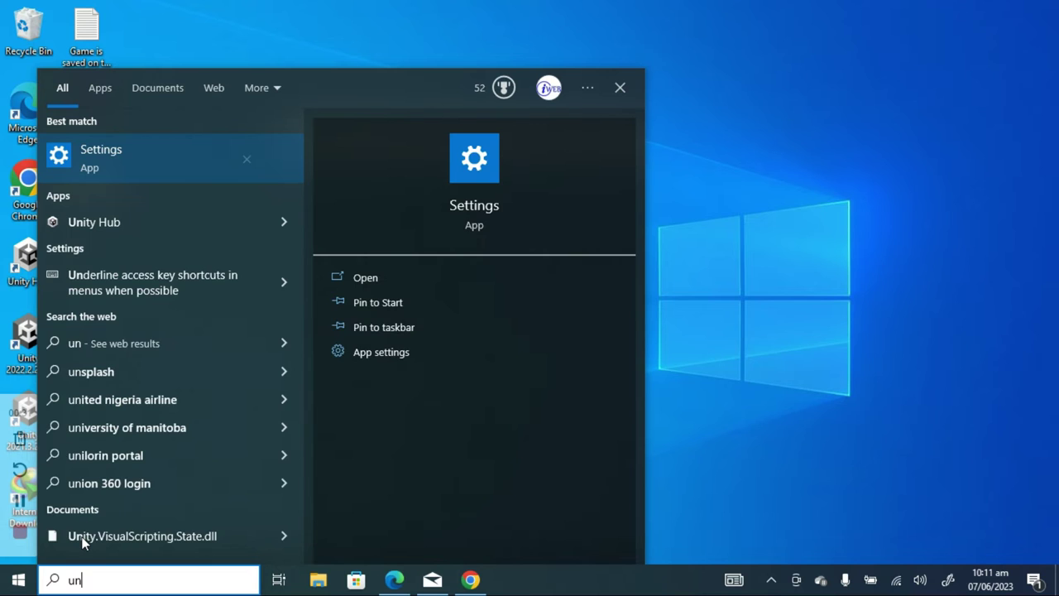
{"action": "type", "text": "st"}
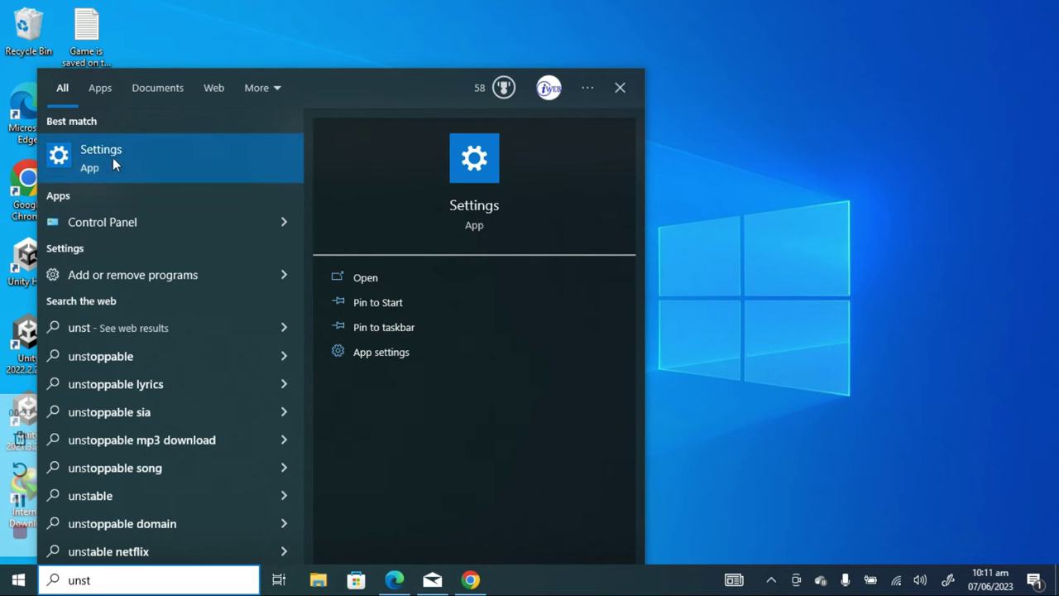
{"action": "left_click", "coordinate": [114, 156]}
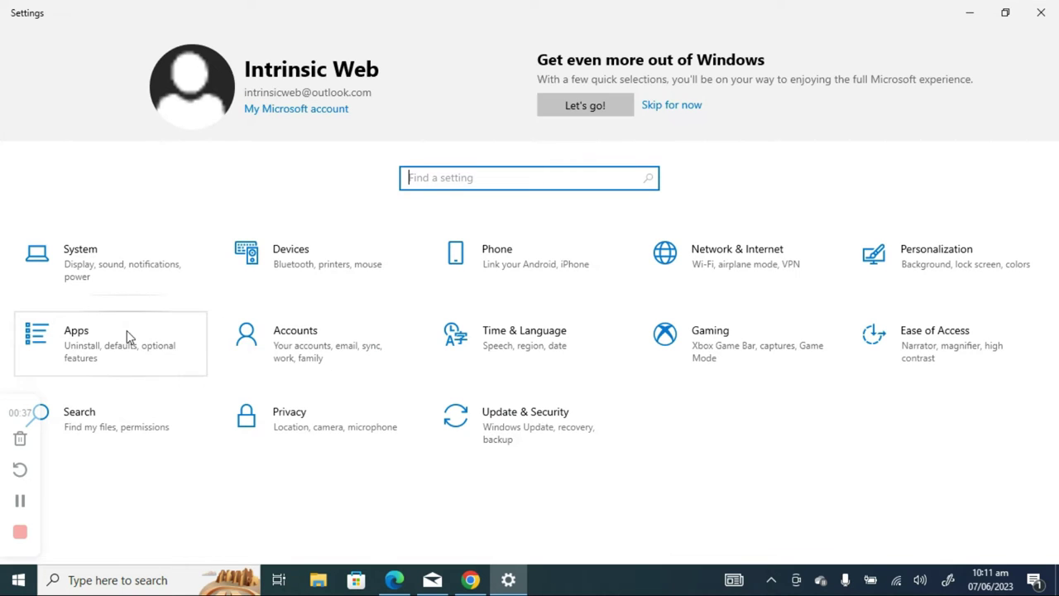
{"action": "left_click", "coordinate": [127, 335]}
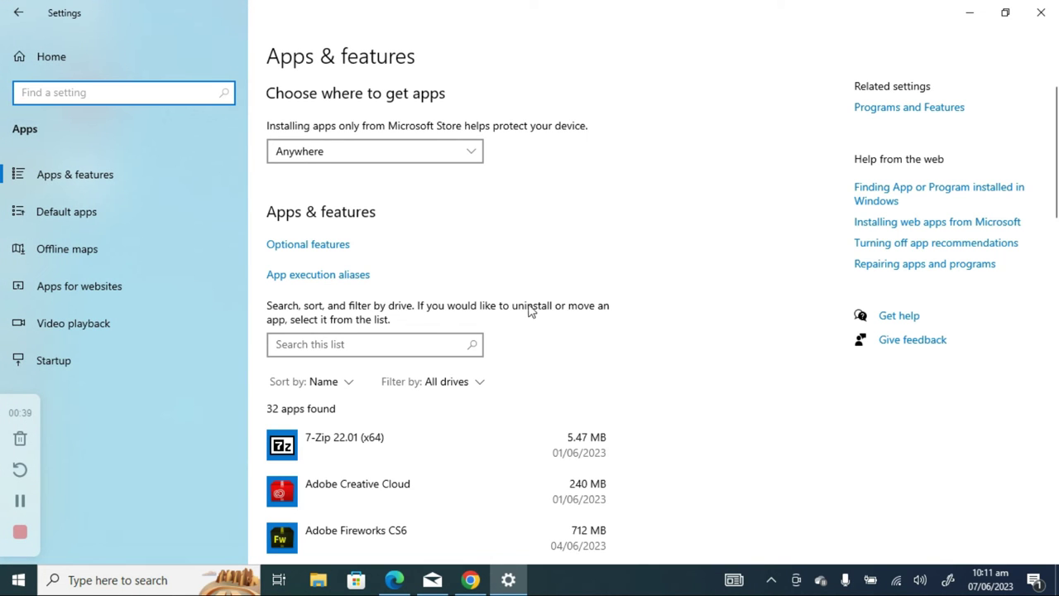
- Select Adobe Creative Cloud in Apps & features, confirm Uninstall, and minimise Settings
{"action": "left_click", "coordinate": [397, 497]}
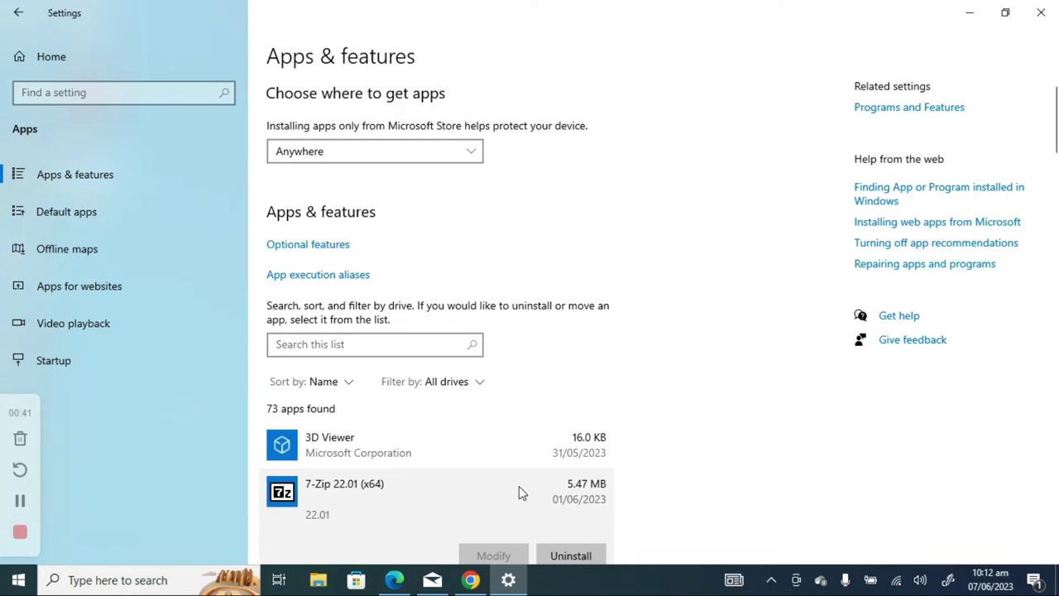
{"action": "scroll", "coordinate": [519, 485], "scroll_direction": "down", "scroll_amount": 2}
{"action": "left_click", "coordinate": [416, 456]}
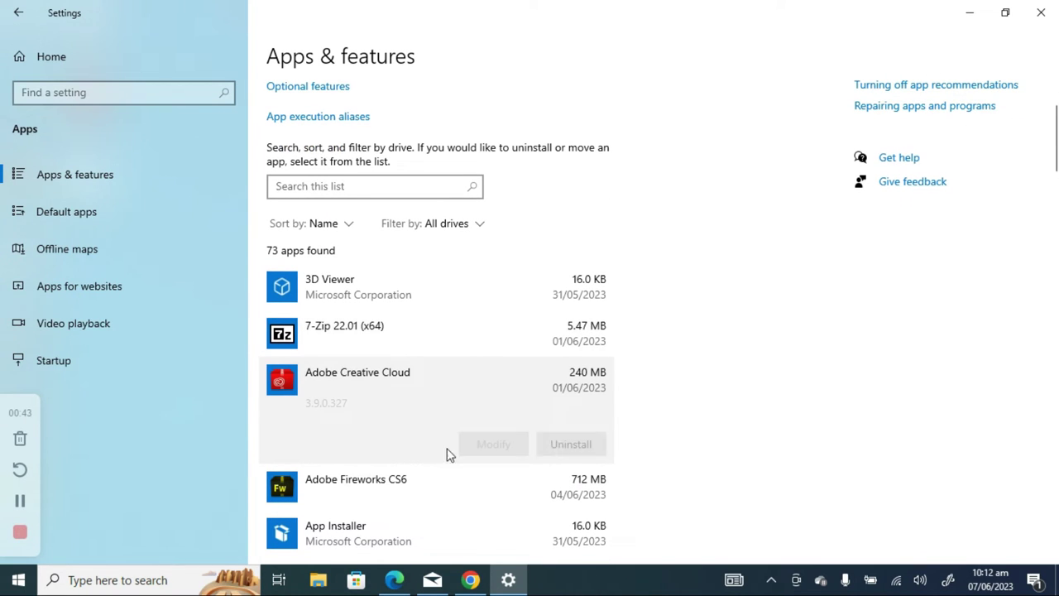
{"action": "left_click", "coordinate": [575, 451]}
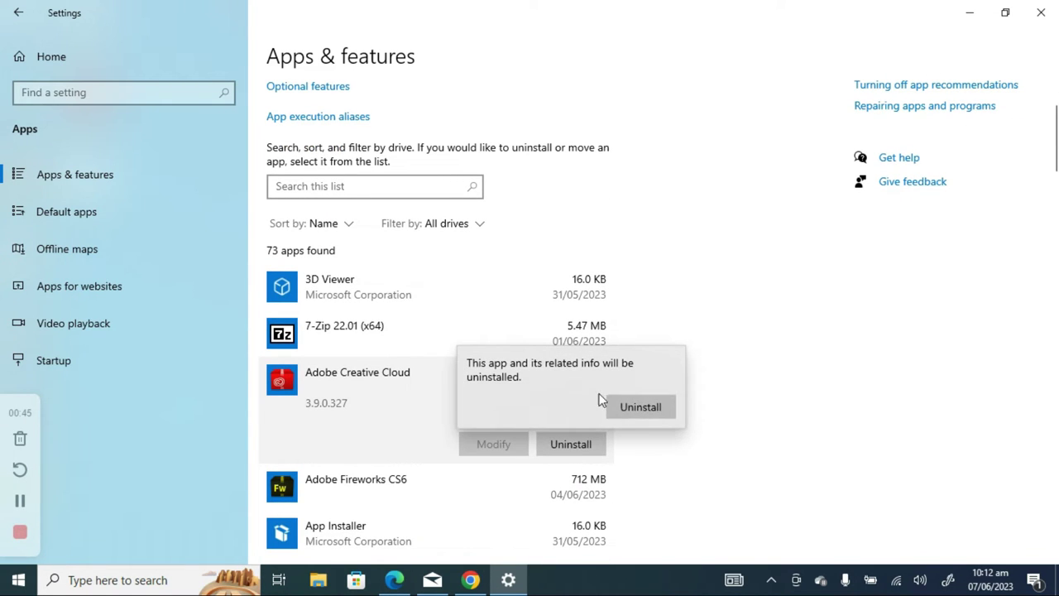
{"action": "left_click", "coordinate": [638, 407]}
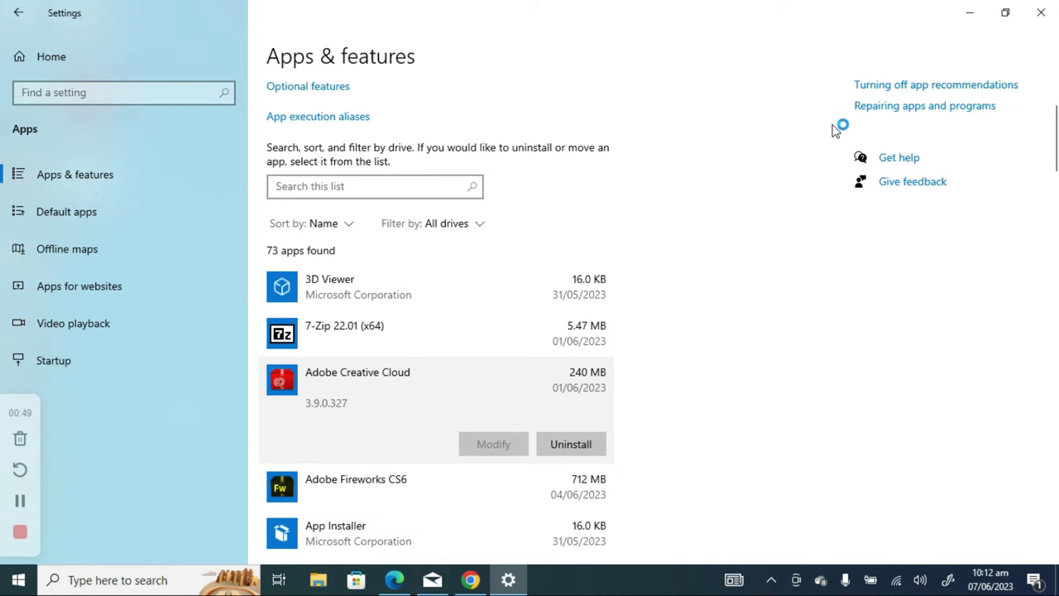
{"action": "left_click", "coordinate": [968, 14]}
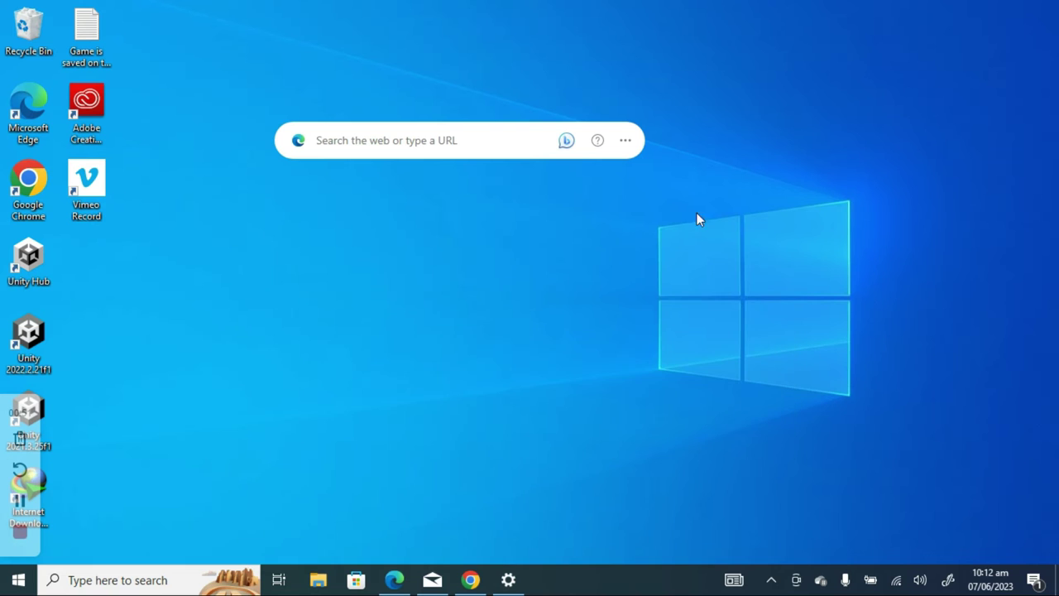
- Clear Settings off the screen and open Control Panel via a search for 'control'
{"action": "left_click", "coordinate": [508, 579]}
{"action": "key", "text": "super+d"}
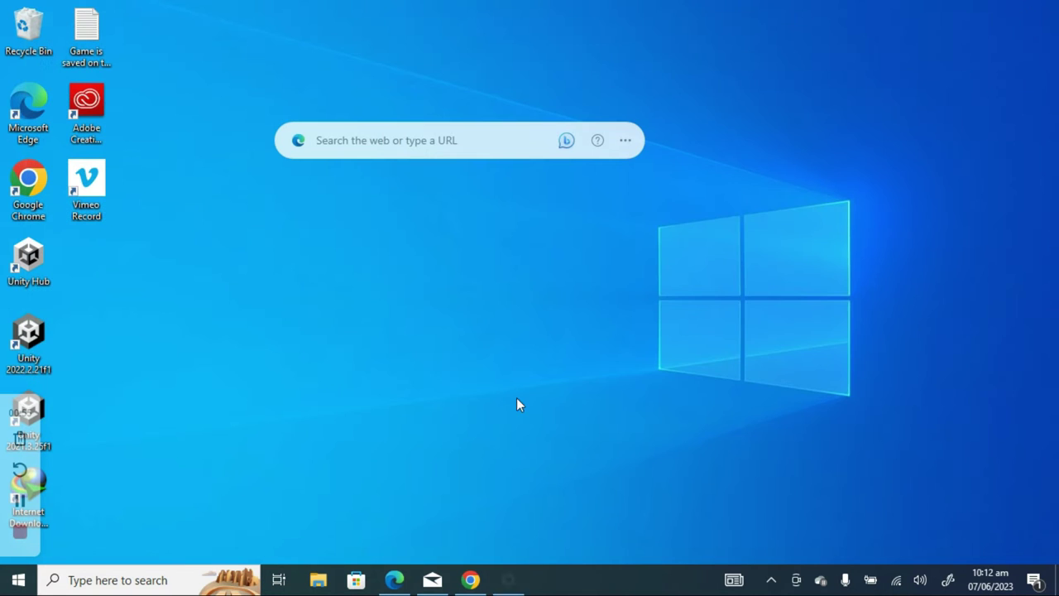
{"action": "left_click", "coordinate": [106, 576]}
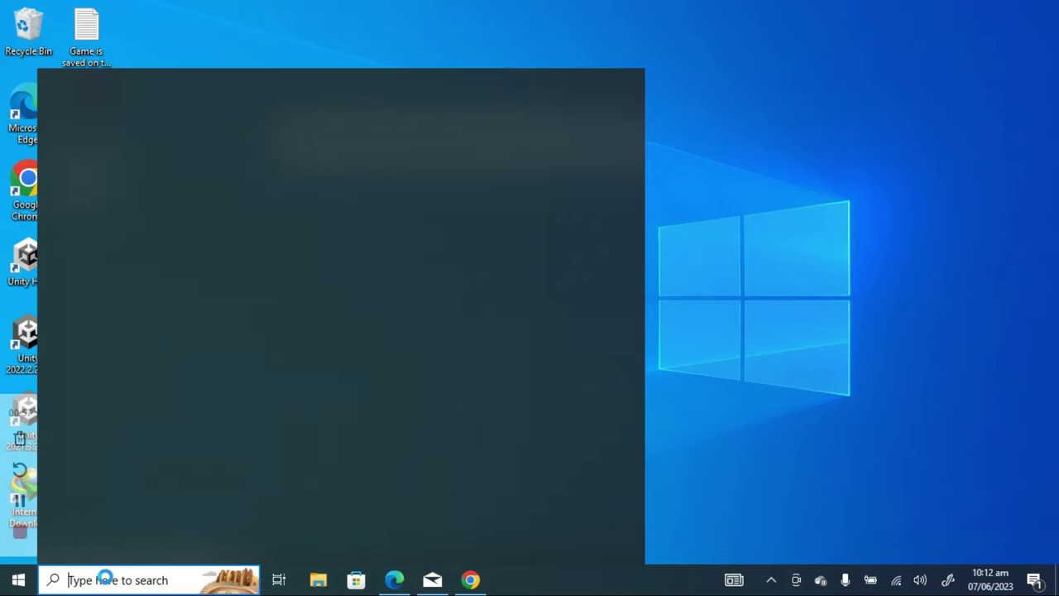
{"action": "type", "text": "control"}
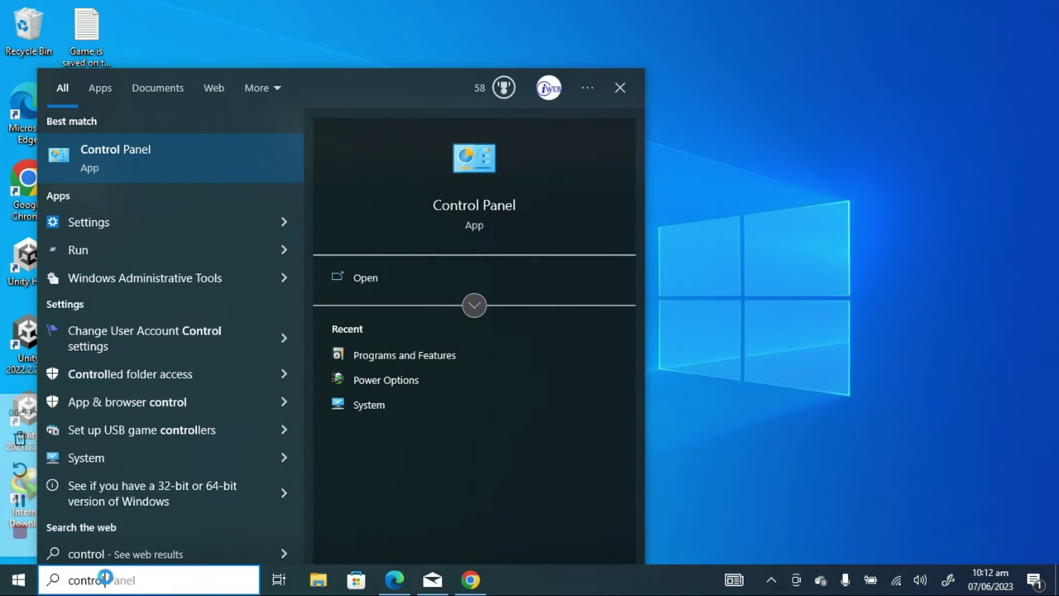
{"action": "left_click", "coordinate": [108, 162]}
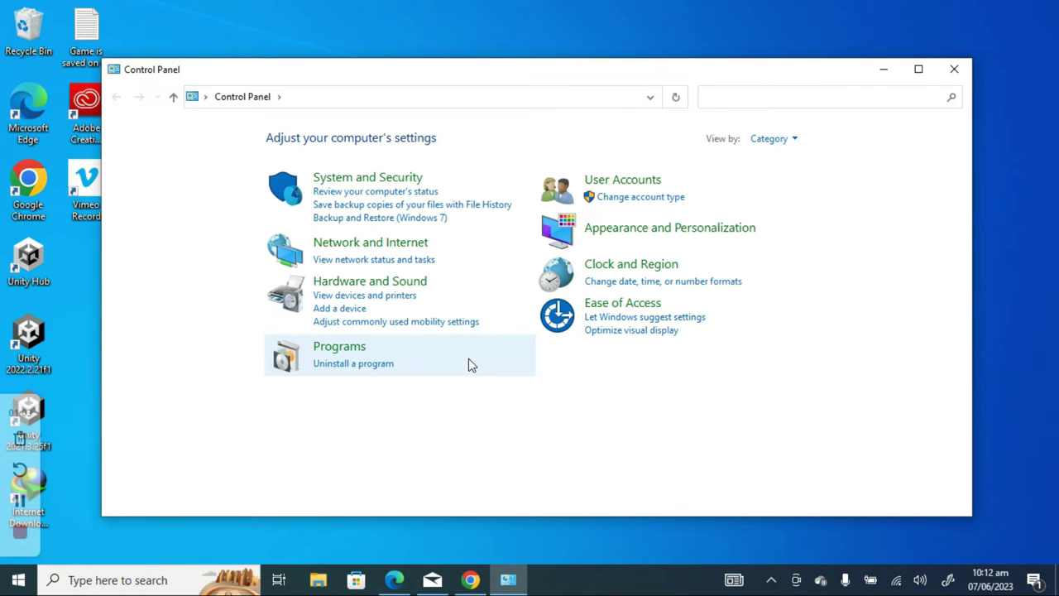
- Select Adobe Creative Cloud in Programs and Features, check the Start menu, then close the window
{"action": "left_click", "coordinate": [356, 364]}
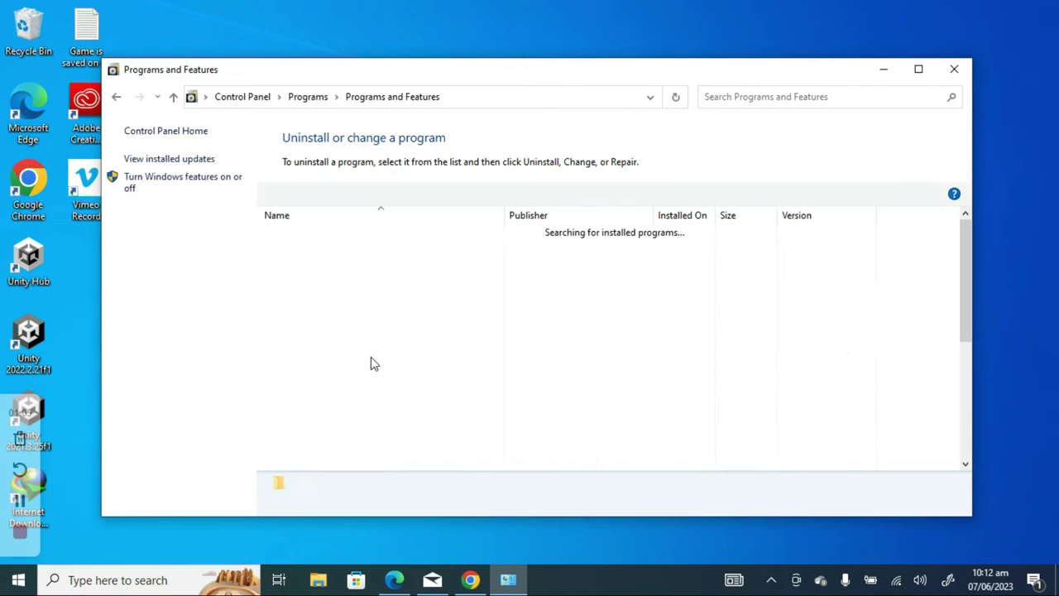
{"action": "left_click", "coordinate": [392, 248]}
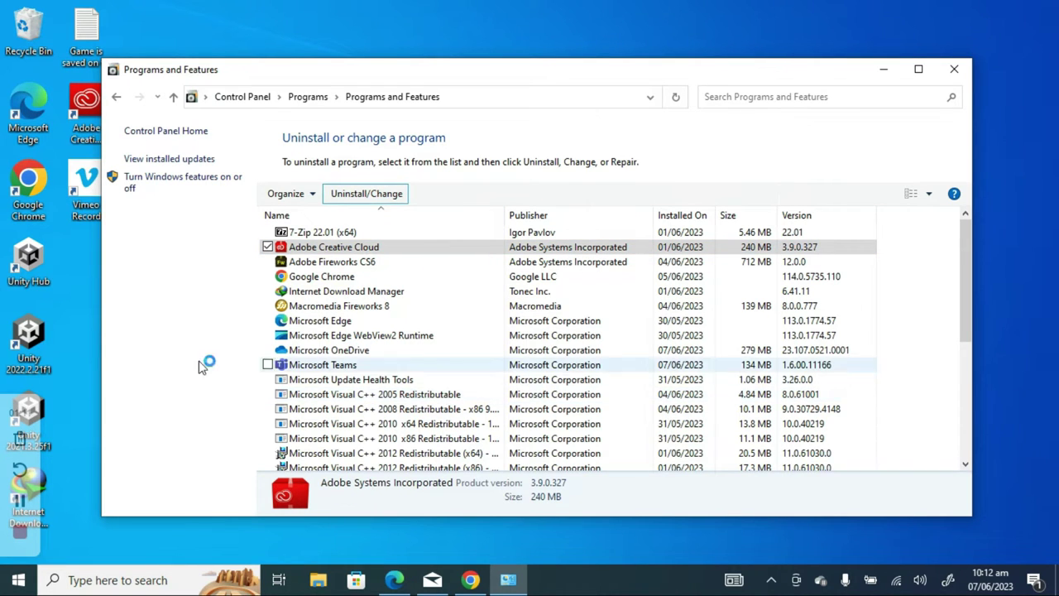
{"action": "left_click", "coordinate": [27, 584]}
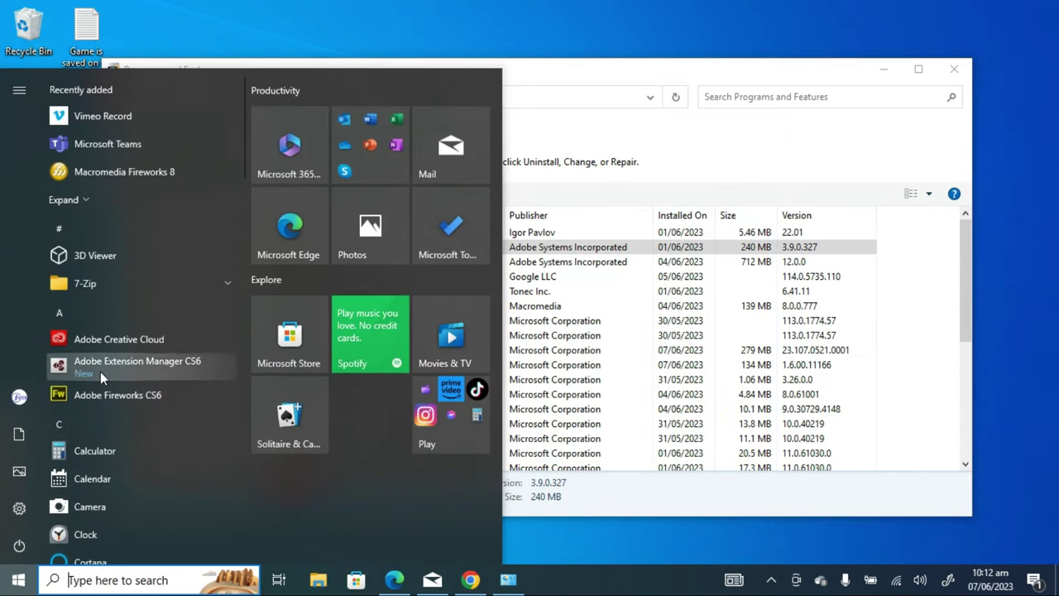
{"action": "scroll", "coordinate": [127, 396], "scroll_direction": "down", "scroll_amount": 1}
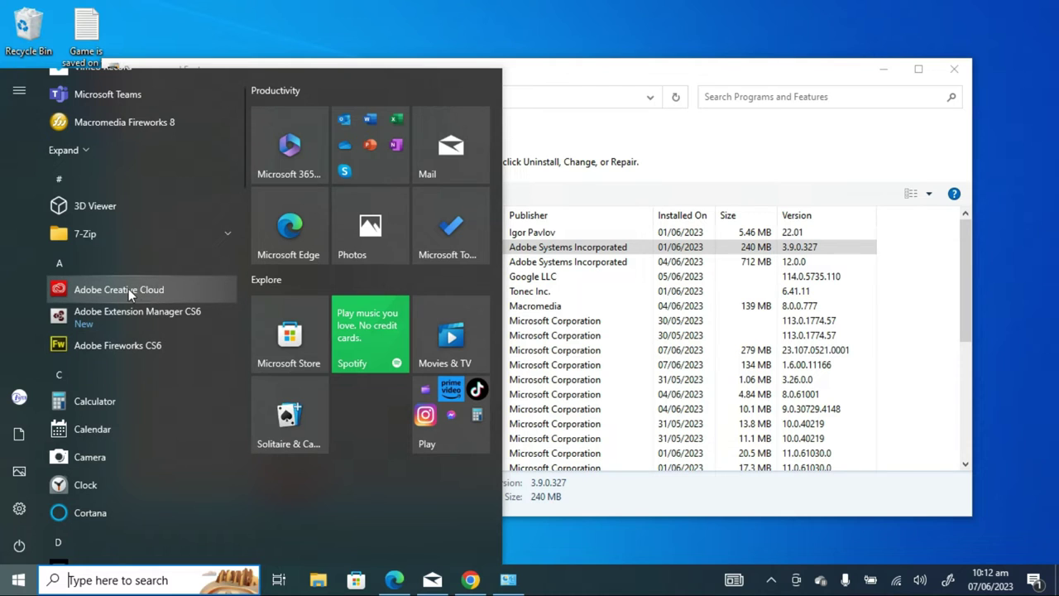
{"action": "left_click", "coordinate": [631, 132]}
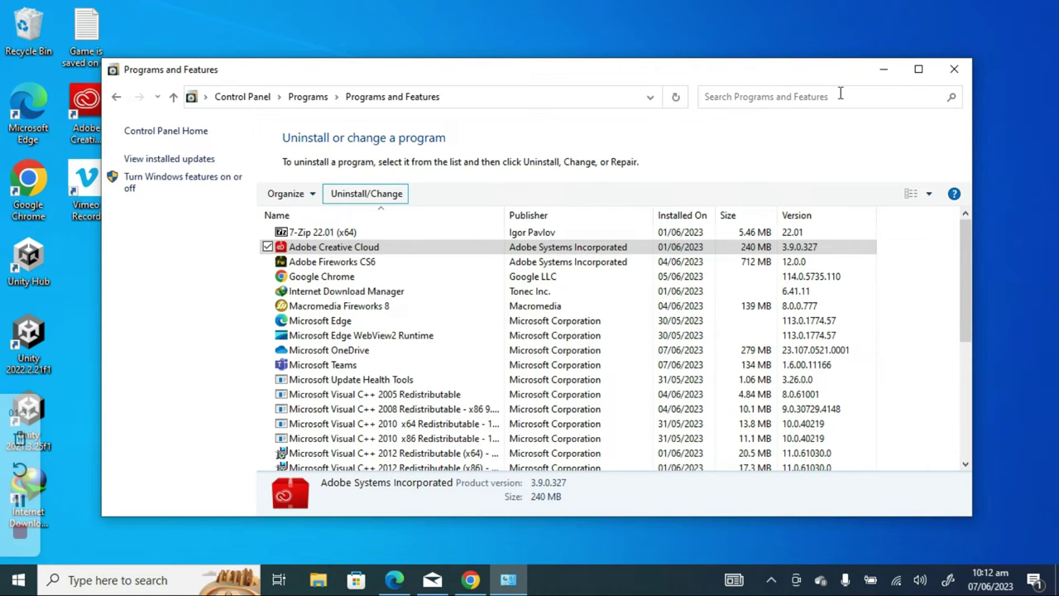
{"action": "left_click", "coordinate": [956, 72]}
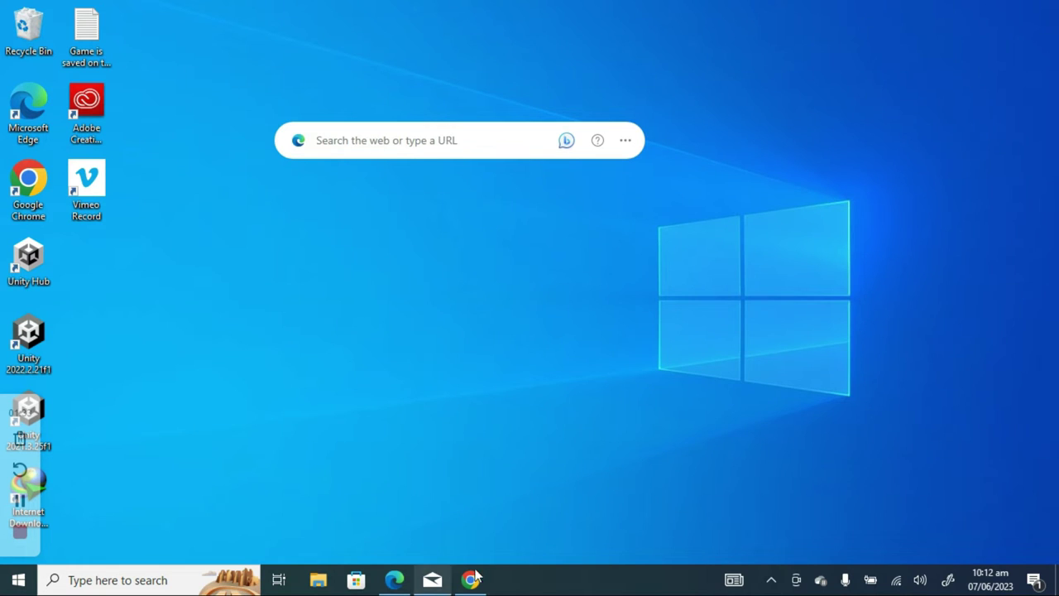
- Search Google for 'adobe creative cloud uninstaller' in a new Chrome tab
{"action": "left_click", "coordinate": [471, 580]}
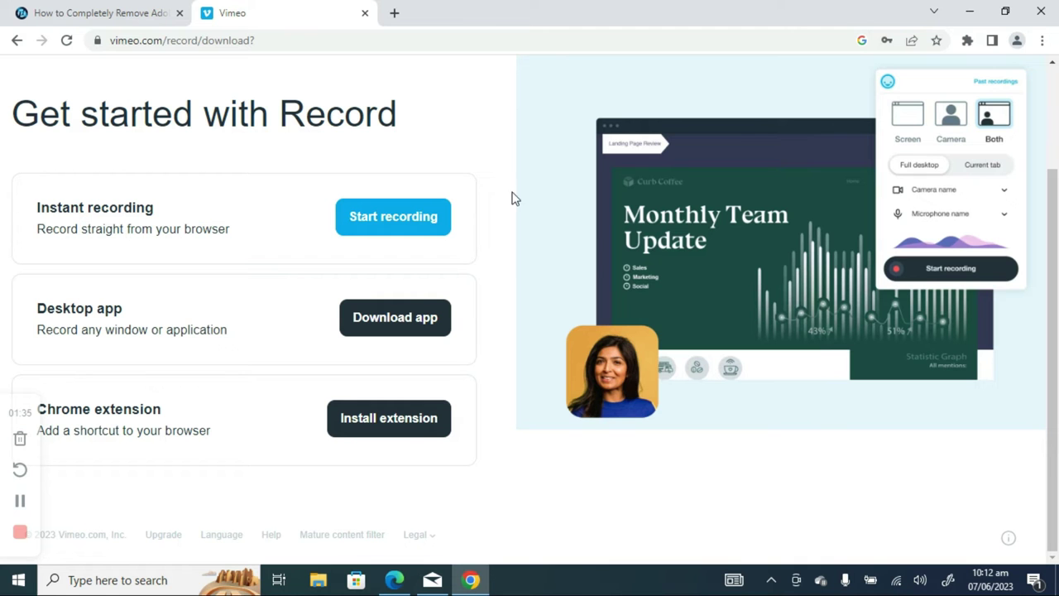
{"action": "left_click", "coordinate": [396, 14]}
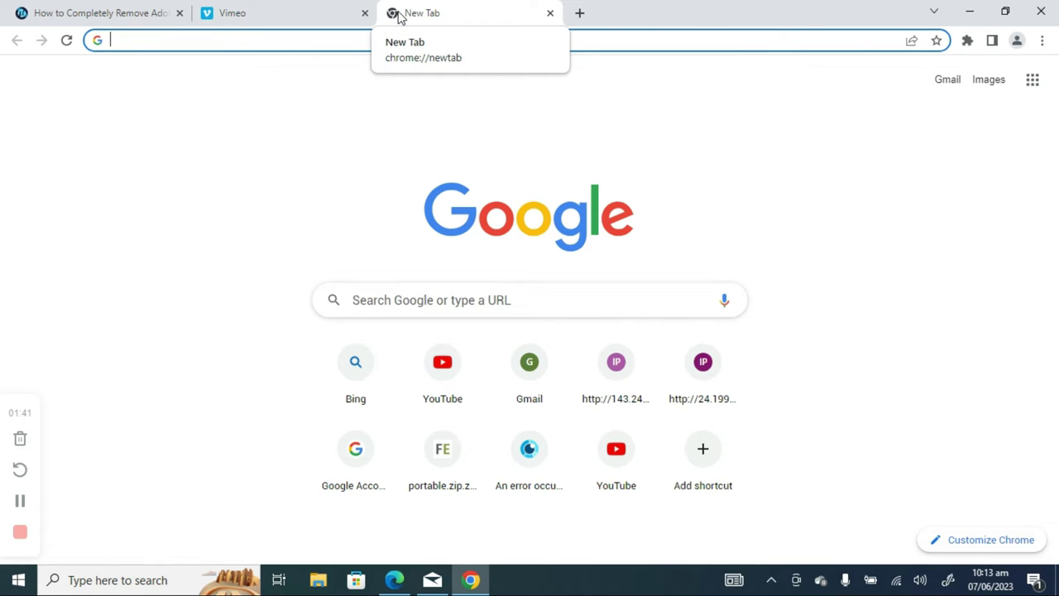
{"action": "type", "text": "a"}
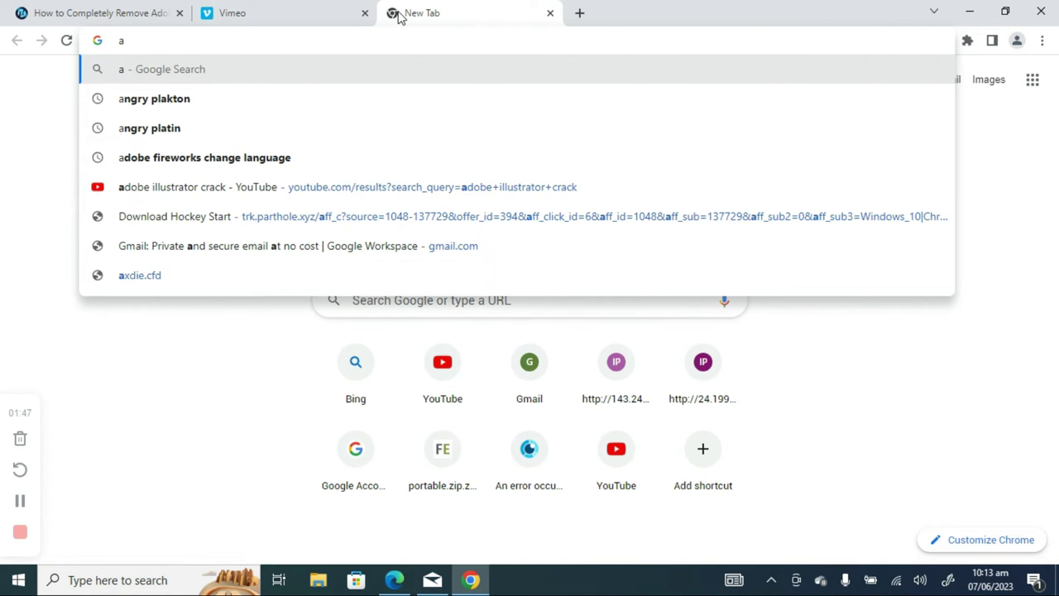
{"action": "type", "text": "dobe crea"}
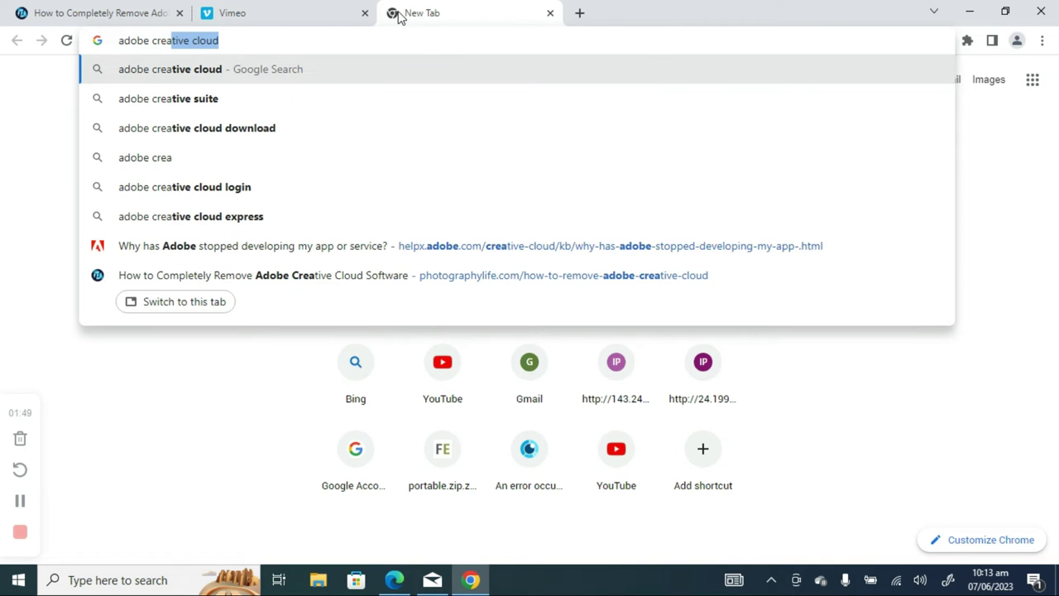
{"action": "type", "text": "tive "}
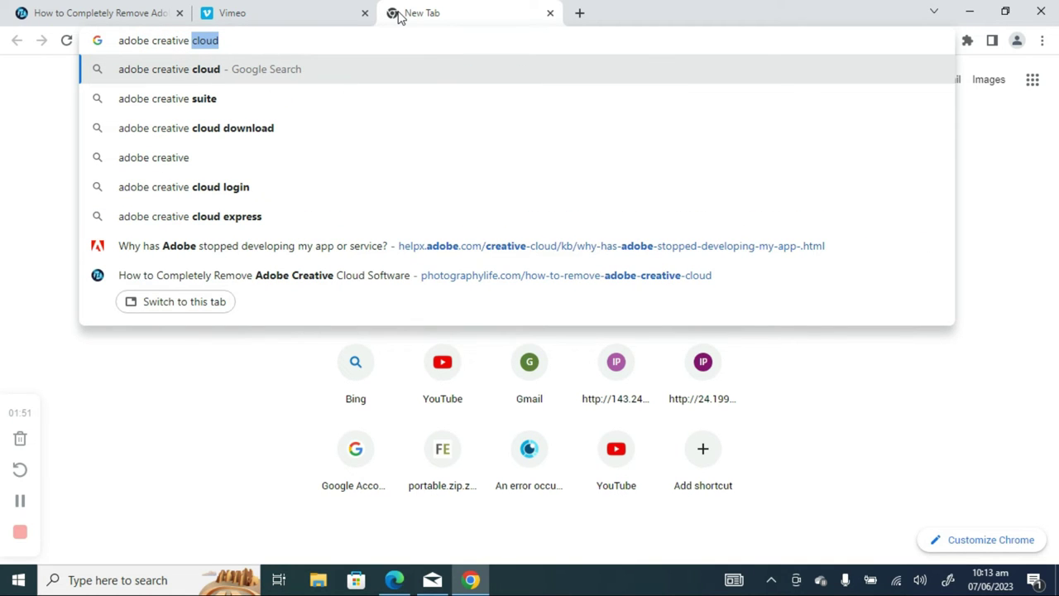
{"action": "type", "text": "cloud "}
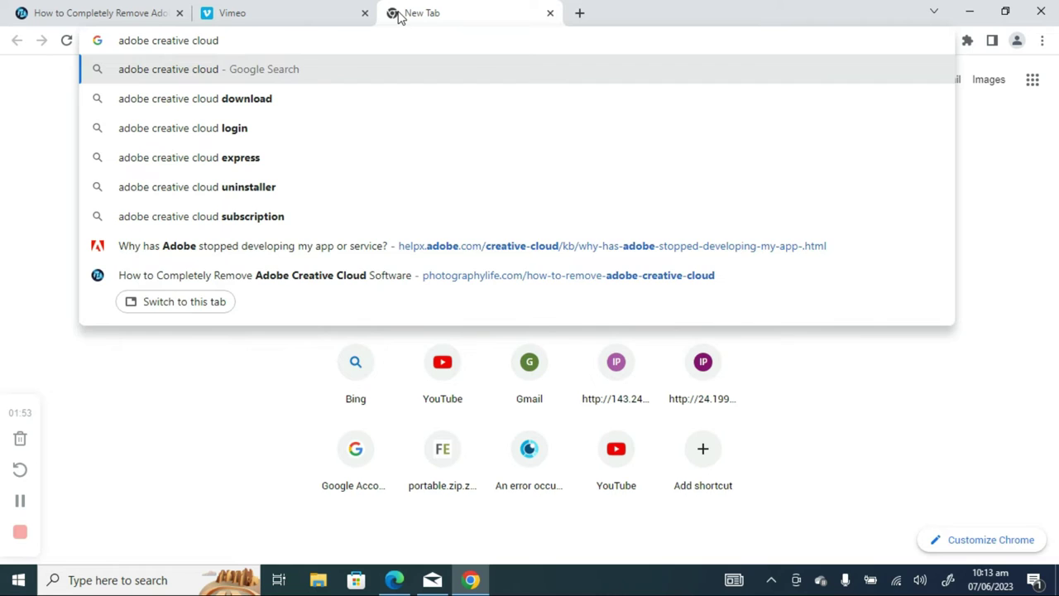
{"action": "type", "text": "unin"}
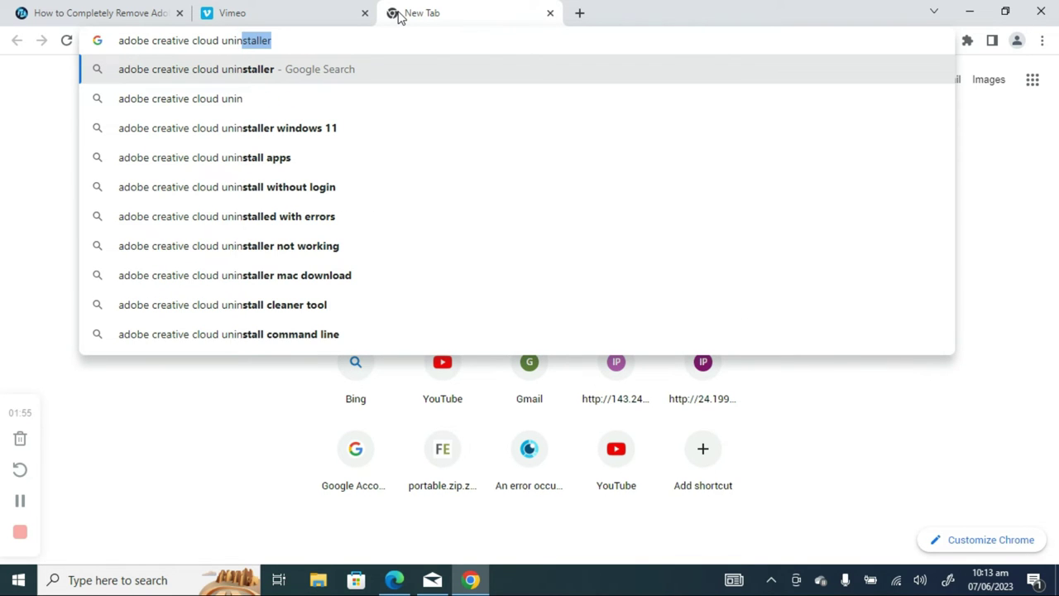
{"action": "key", "text": "Return"}
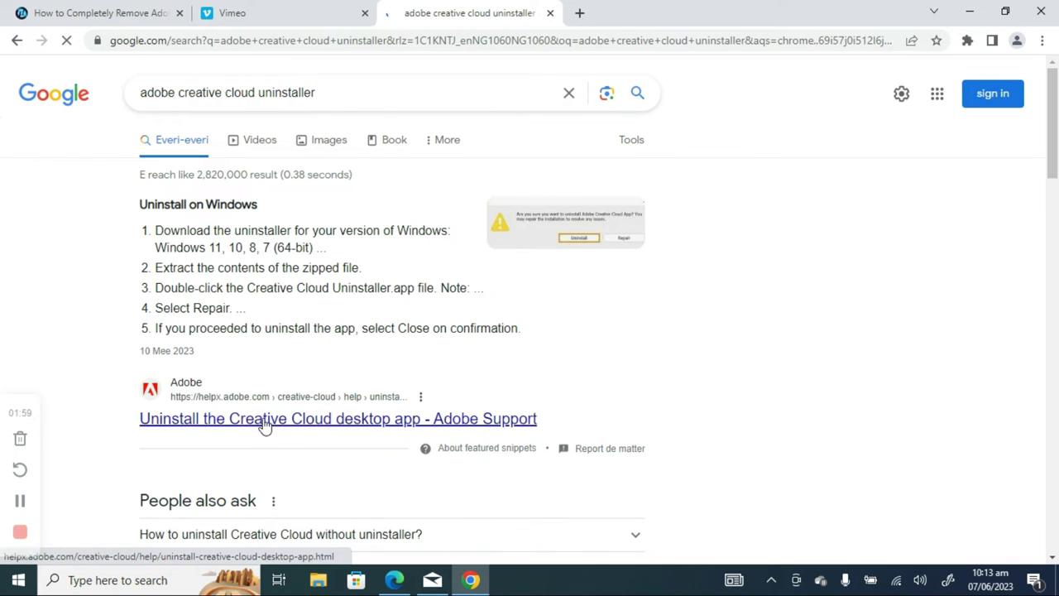
- Download the 64-bit creative_cloud_uninstallerwin.zip from Adobe's uninstall support page and open its folder
{"action": "left_click", "coordinate": [258, 420]}
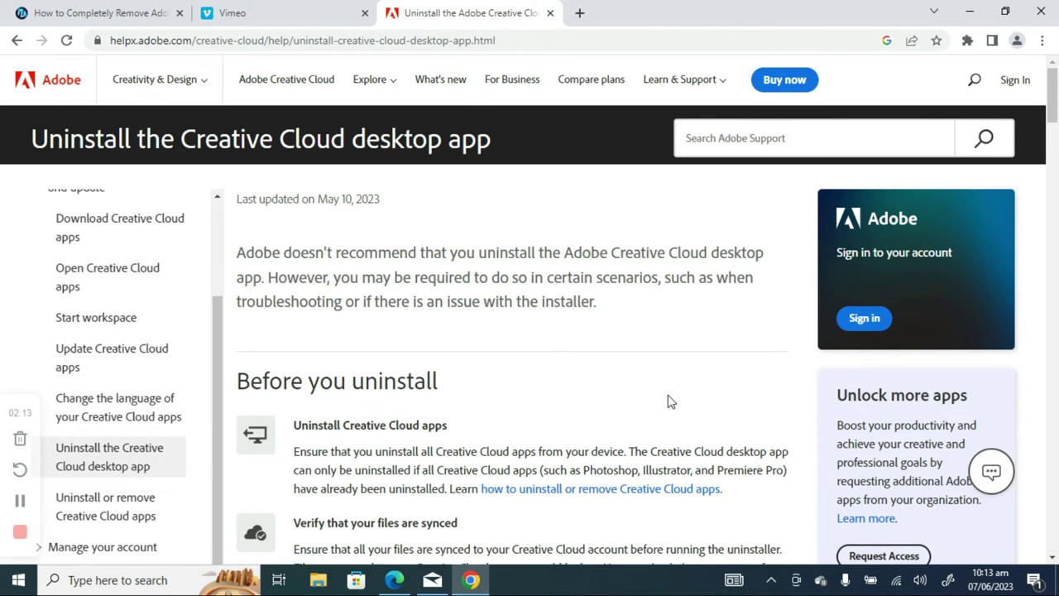
{"action": "scroll", "coordinate": [670, 401], "scroll_direction": "down", "scroll_amount": 7}
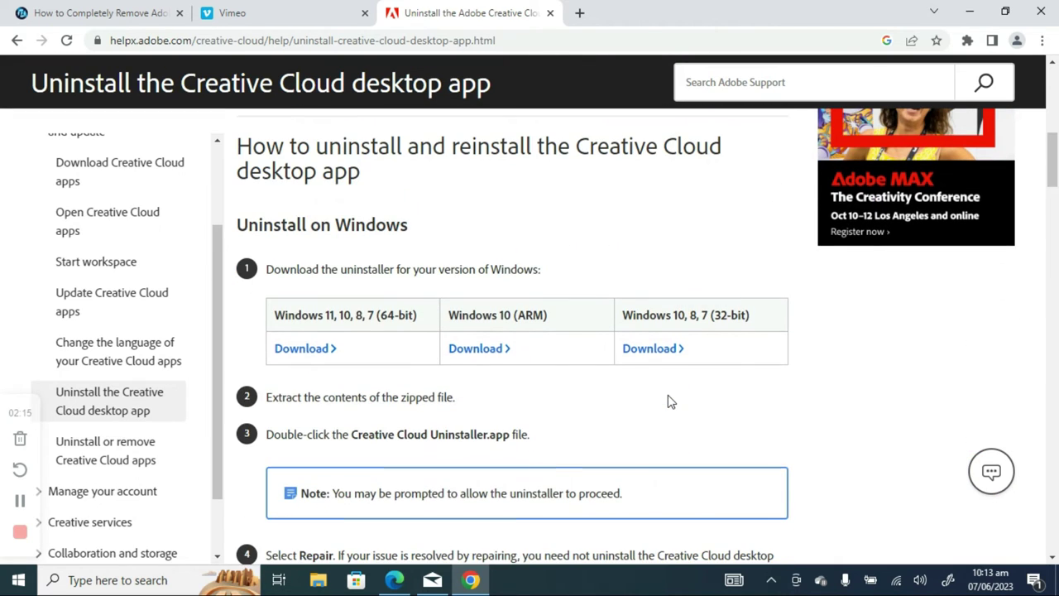
{"action": "left_click", "coordinate": [305, 351]}
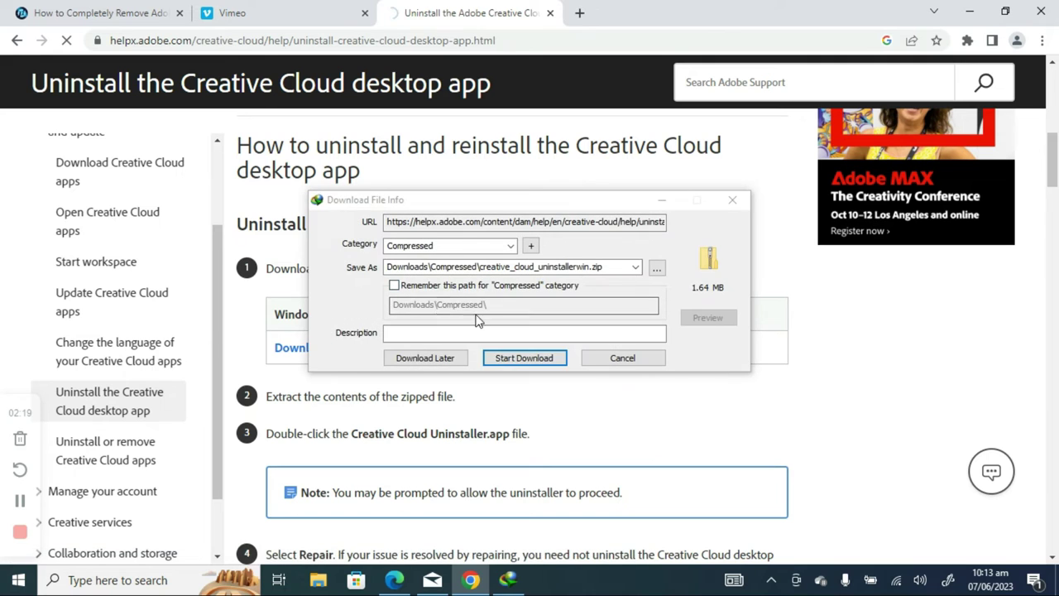
{"action": "left_click", "coordinate": [553, 365]}
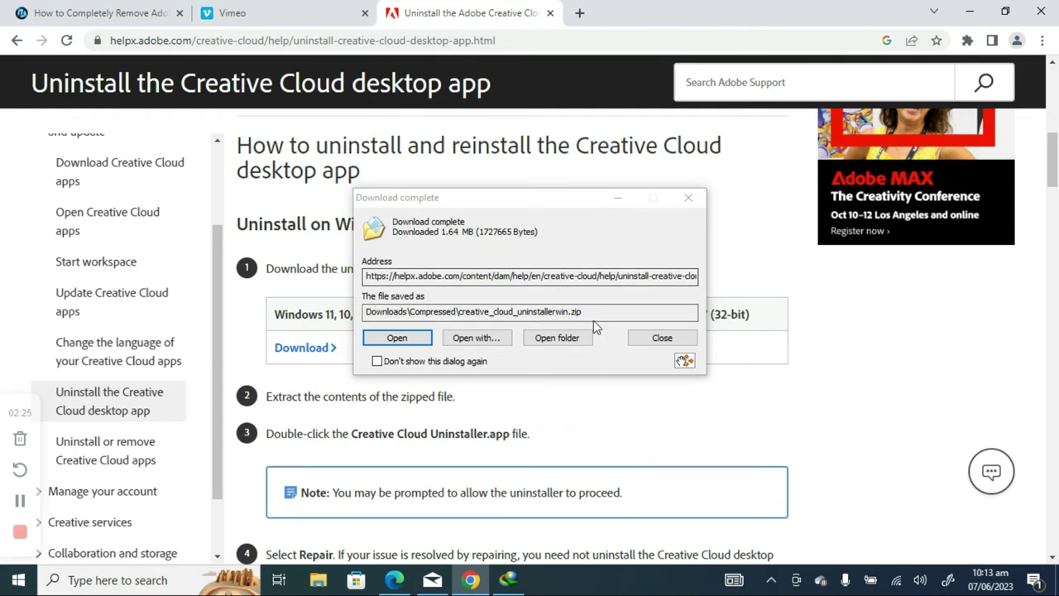
{"action": "left_click", "coordinate": [557, 339]}
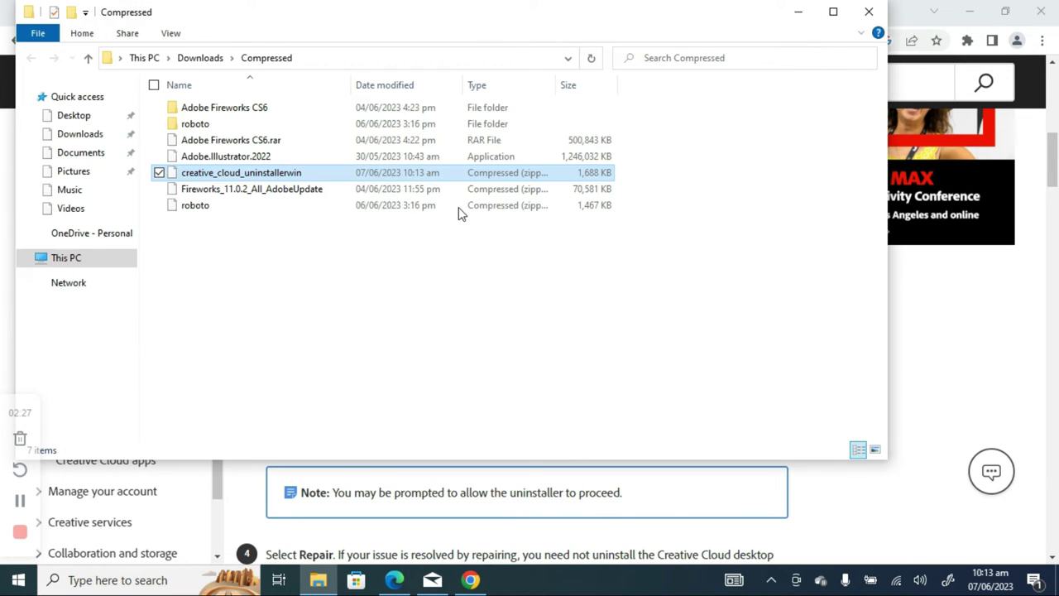
- Extract creative_cloud_uninstallerwin.zip with 7-Zip into its own folder and launch Creative Cloud Uninstaller from it
{"action": "right_click", "coordinate": [282, 172]}
{"action": "left_click", "coordinate": [166, 240]}
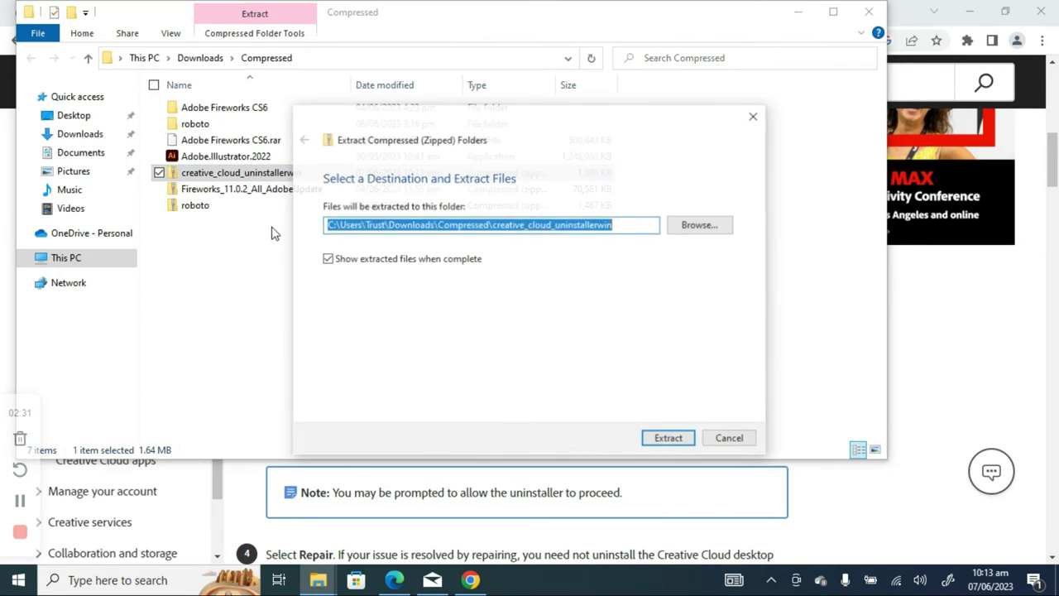
{"action": "left_click", "coordinate": [719, 442]}
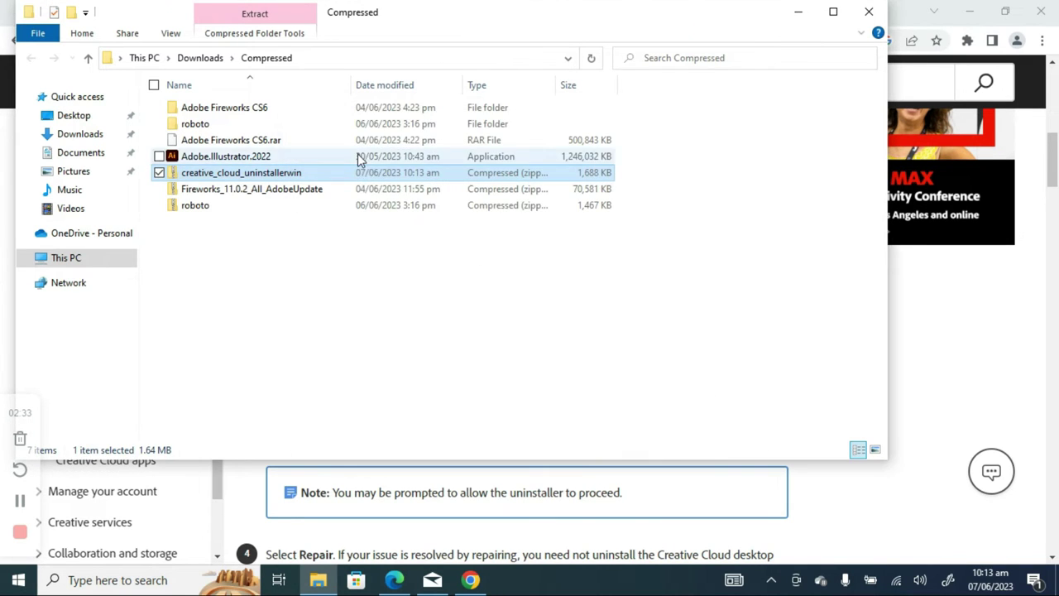
{"action": "right_click", "coordinate": [361, 182]}
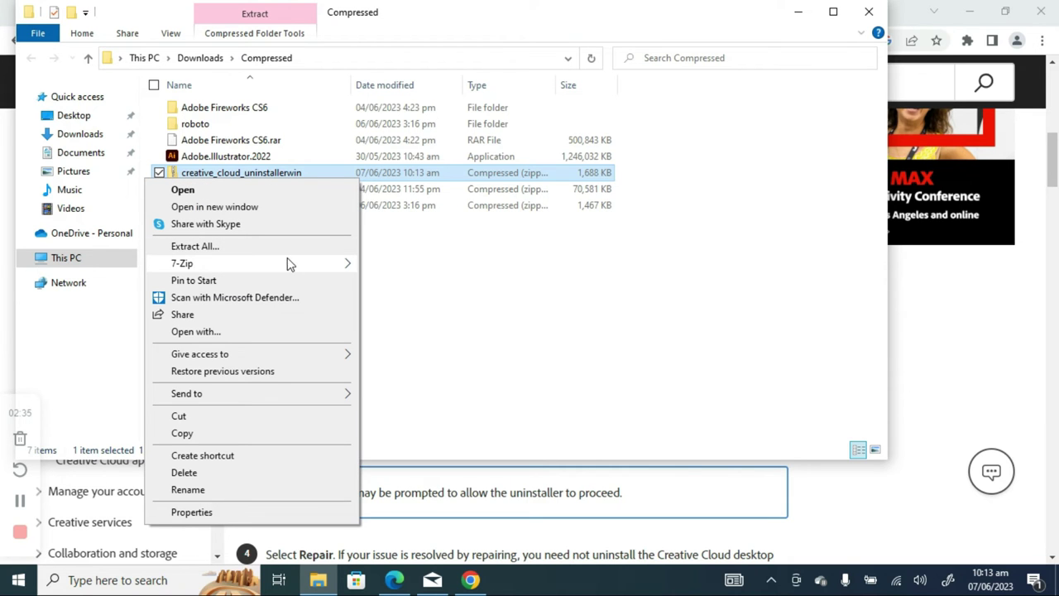
{"action": "mouse_move", "coordinate": [287, 261]}
{"action": "left_click", "coordinate": [506, 333]}
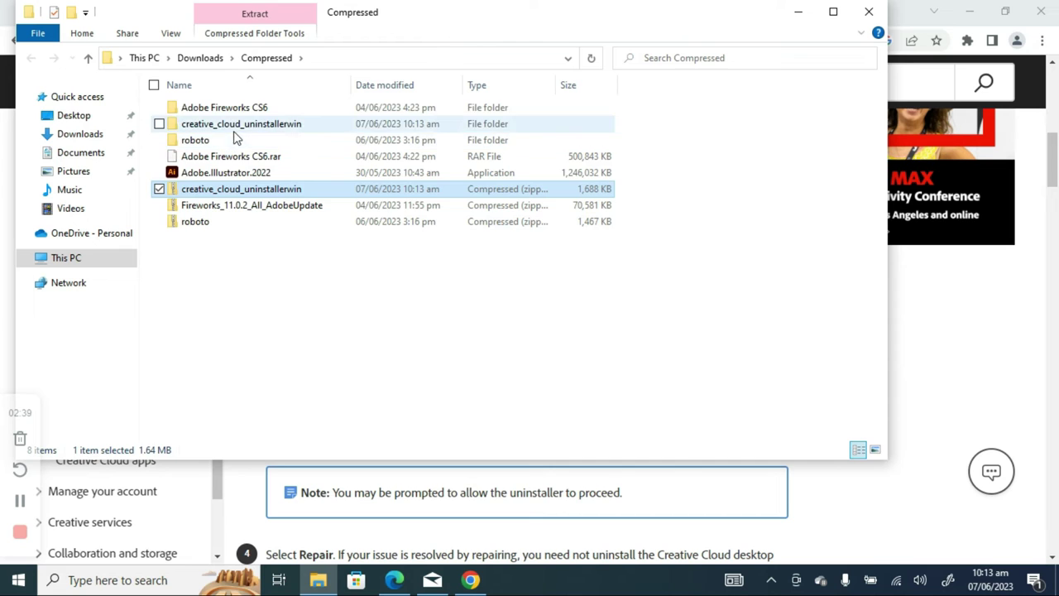
{"action": "double_click", "coordinate": [235, 128]}
{"action": "left_click", "coordinate": [228, 109]}
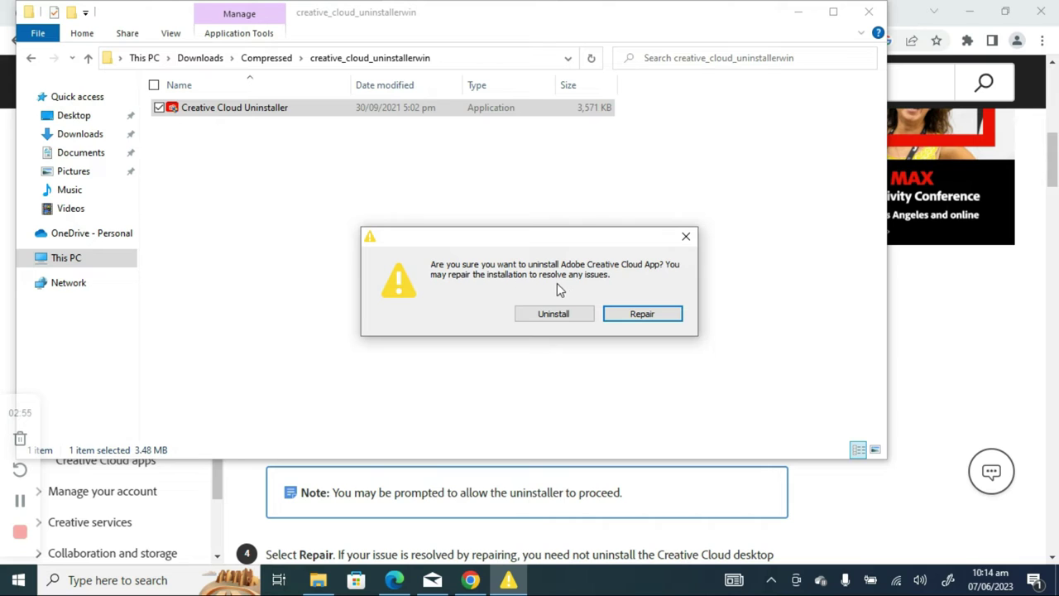
- Confirm Uninstall in the Creative Cloud Uninstaller dialog to start removing Creative Cloud desktop
{"action": "left_click", "coordinate": [568, 316]}
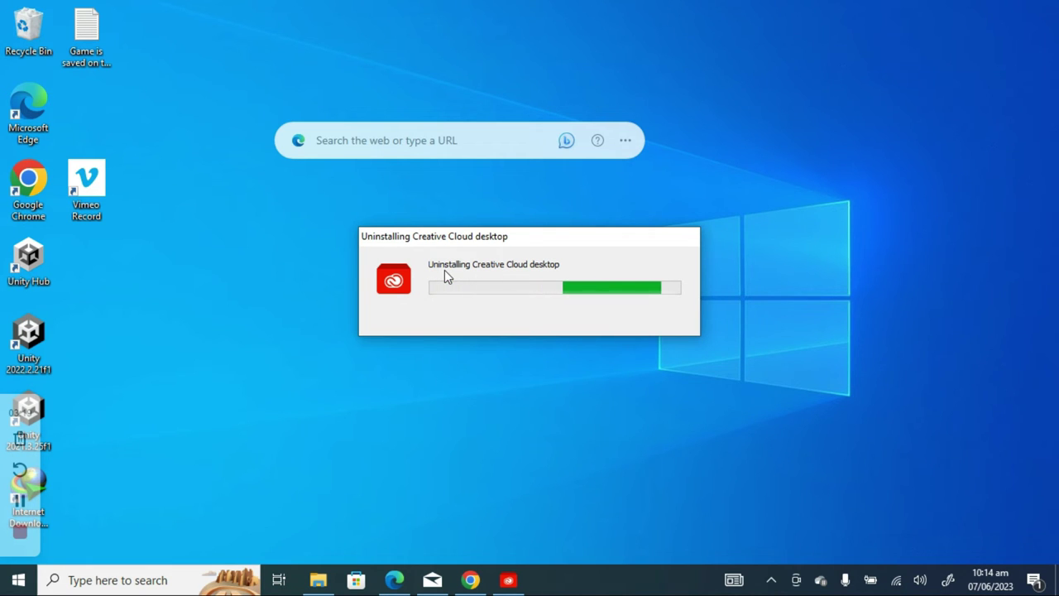
- Glance at the Start menu app list, then close the 'Uninstall Successful' message
{"action": "left_click", "coordinate": [18, 580]}
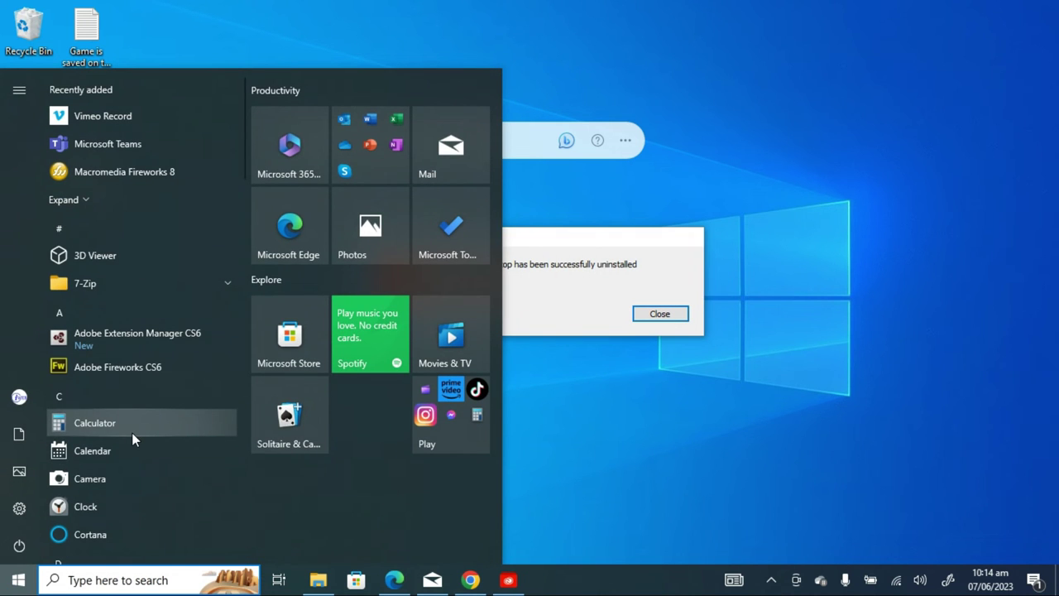
{"action": "left_click", "coordinate": [524, 283]}
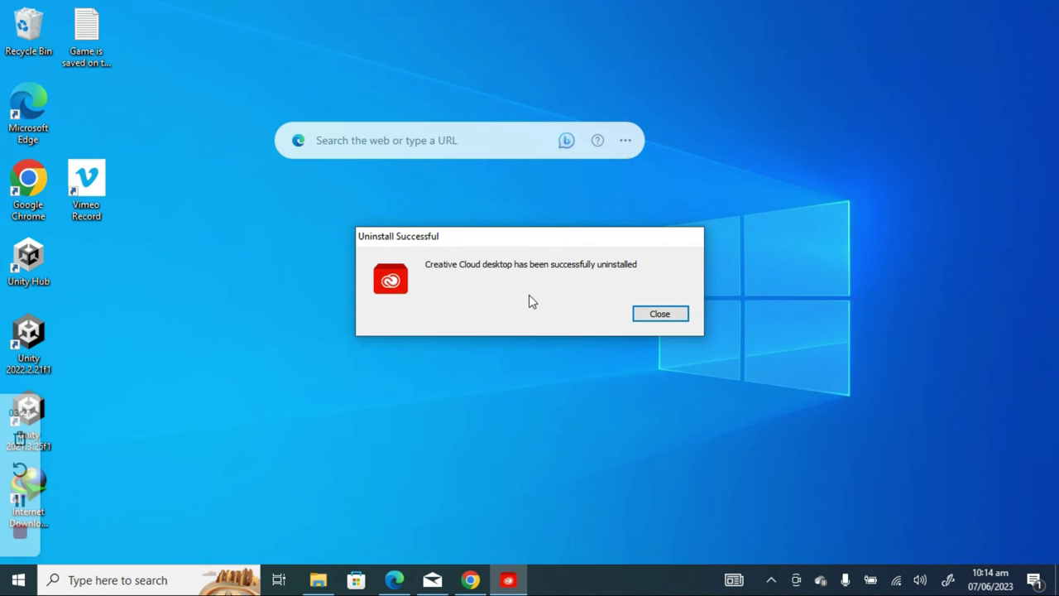
{"action": "left_click", "coordinate": [684, 320]}
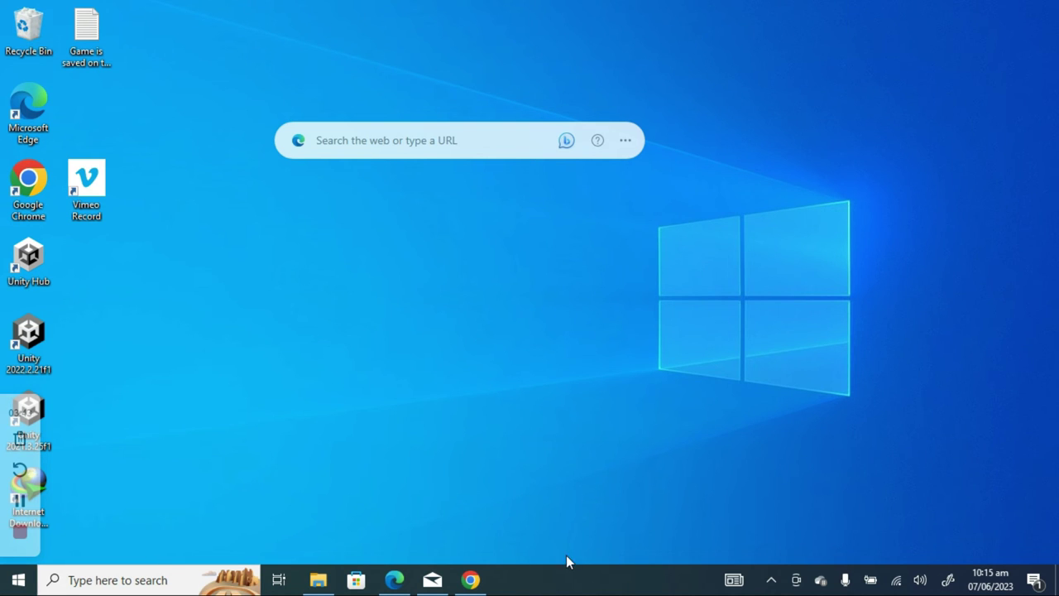
- Navigate File Explorer to Downloads\Compressed and look inside the creative_cloud_uninstallerwin folder
{"action": "left_click", "coordinate": [770, 581]}
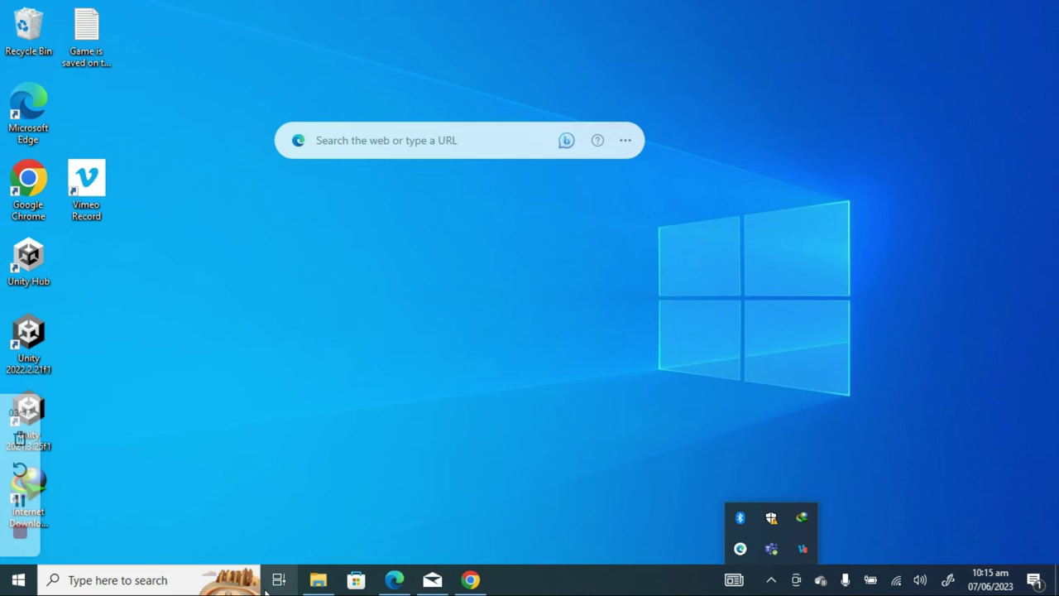
{"action": "left_click", "coordinate": [318, 580]}
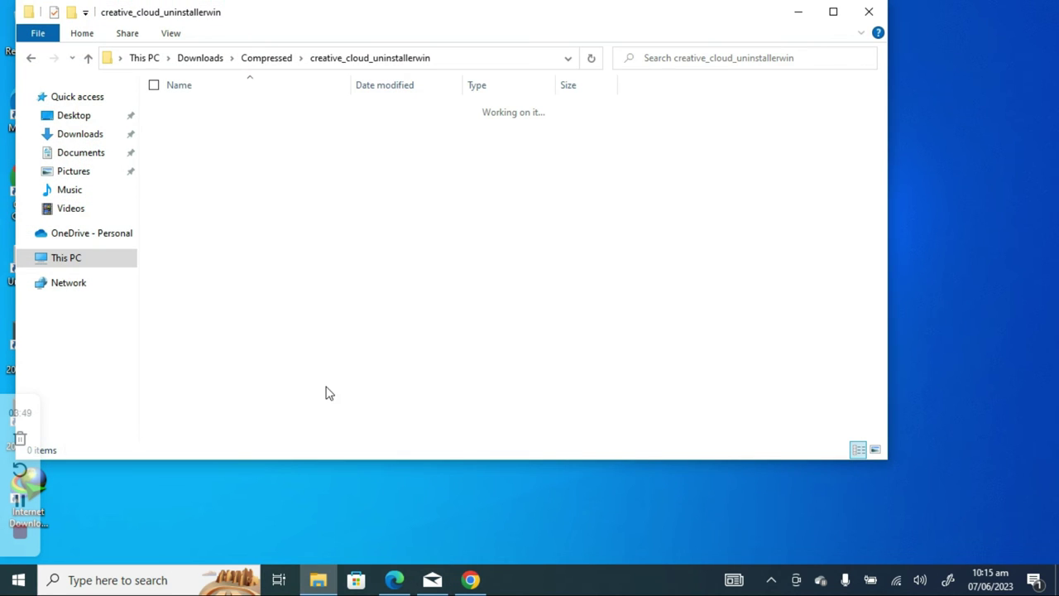
{"action": "left_click", "coordinate": [80, 134]}
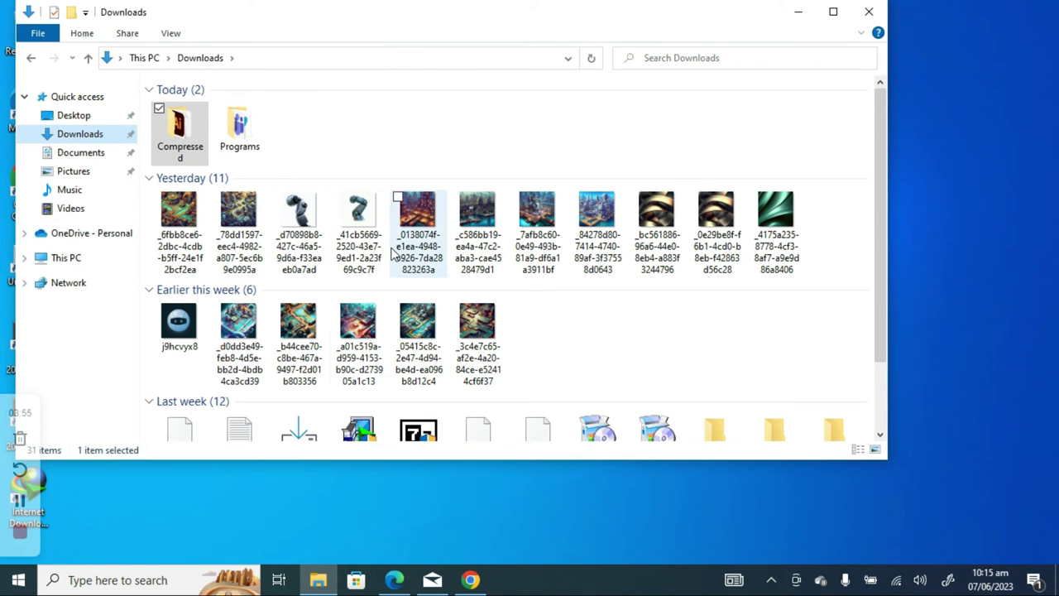
{"action": "scroll", "coordinate": [356, 178], "scroll_direction": "down", "scroll_amount": 2}
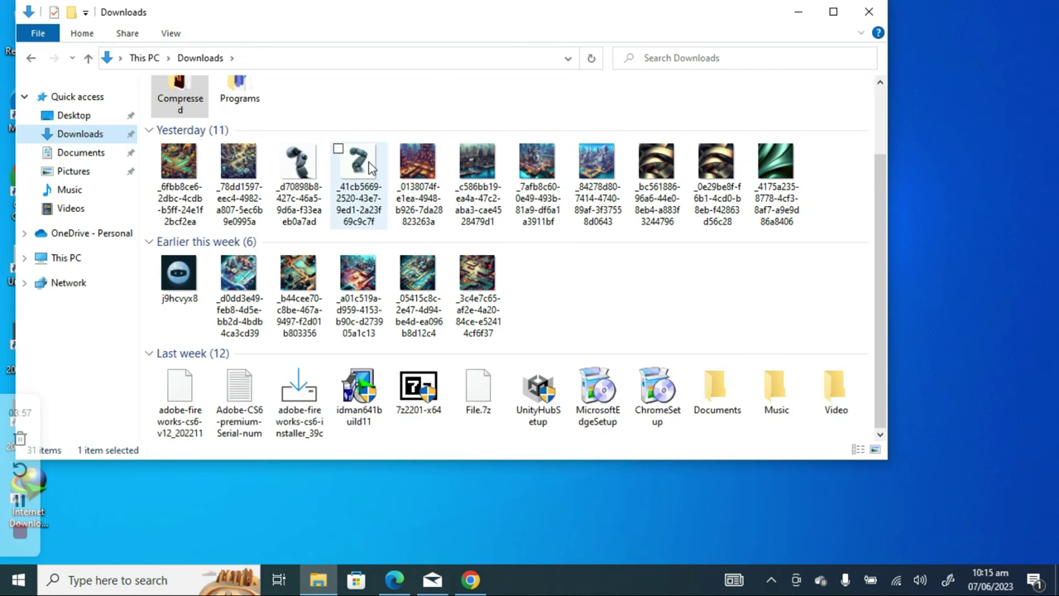
{"action": "scroll", "coordinate": [348, 178], "scroll_direction": "up", "scroll_amount": 1}
{"action": "double_click", "coordinate": [174, 120]}
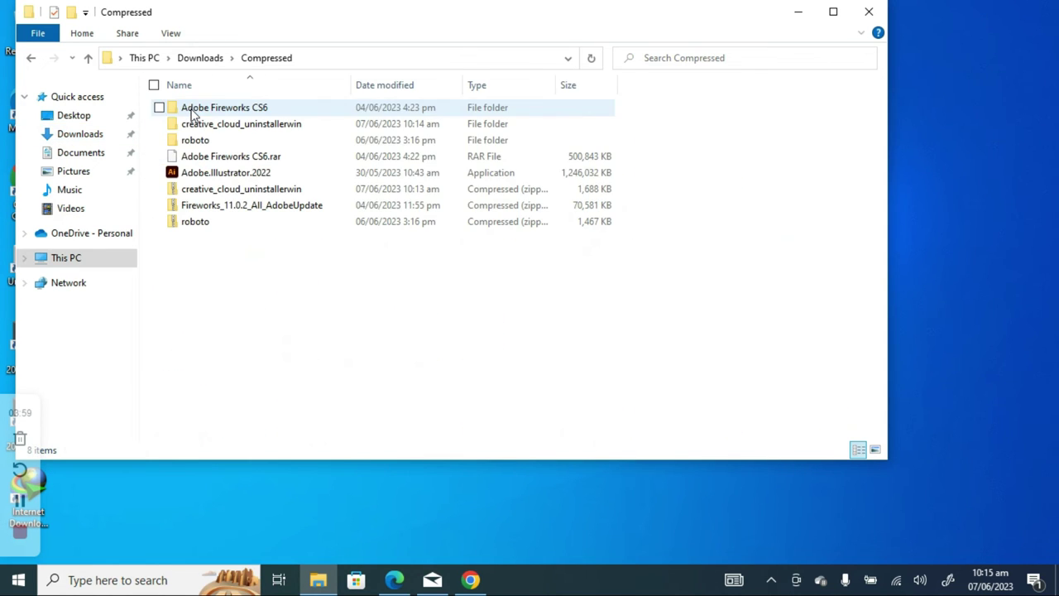
{"action": "double_click", "coordinate": [249, 125]}
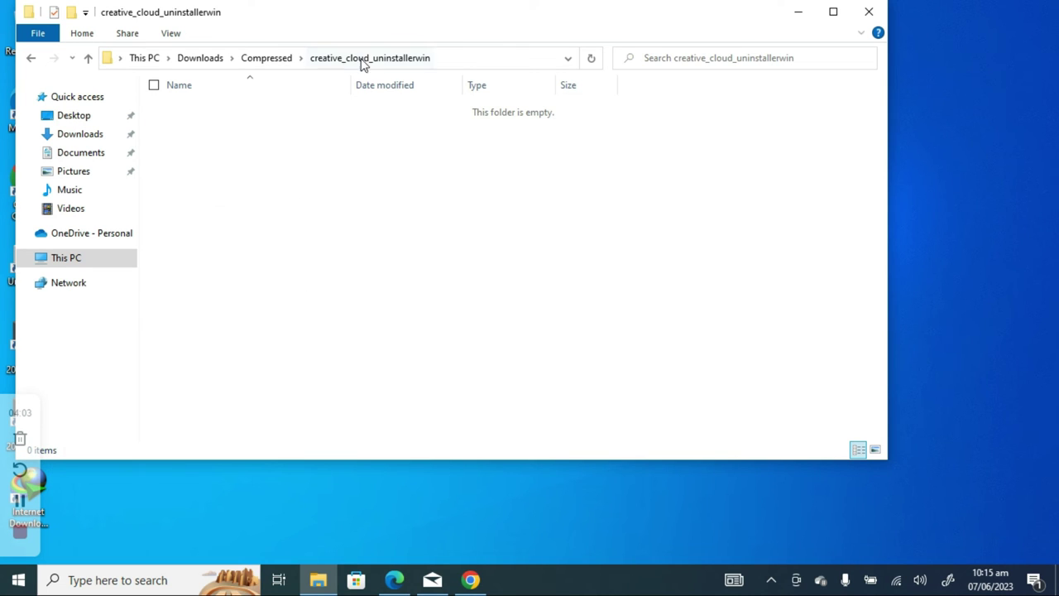
- Delete the creative_cloud_uninstallerwin folder and its zip together, then close File Explorer
{"action": "left_click", "coordinate": [268, 59]}
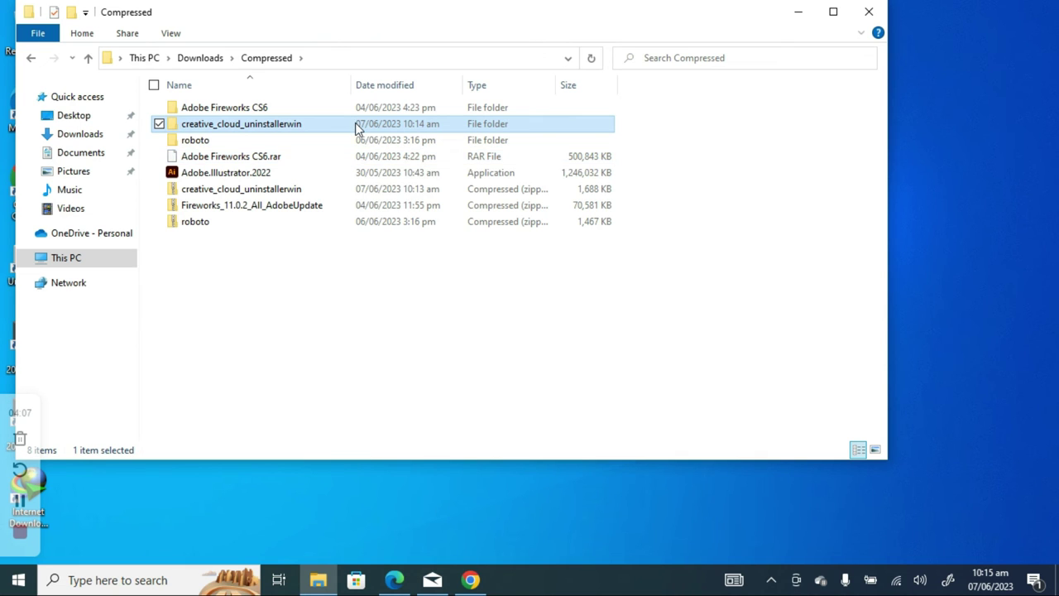
{"action": "left_click", "coordinate": [246, 192], "text": "ctrl"}
{"action": "right_click", "coordinate": [246, 190]}
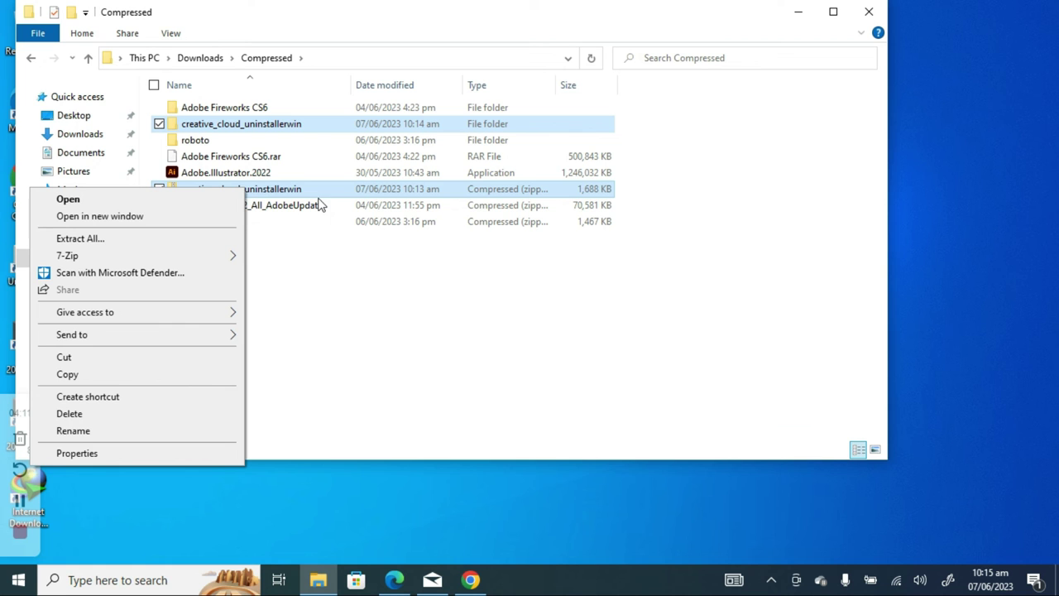
{"action": "left_click", "coordinate": [103, 415]}
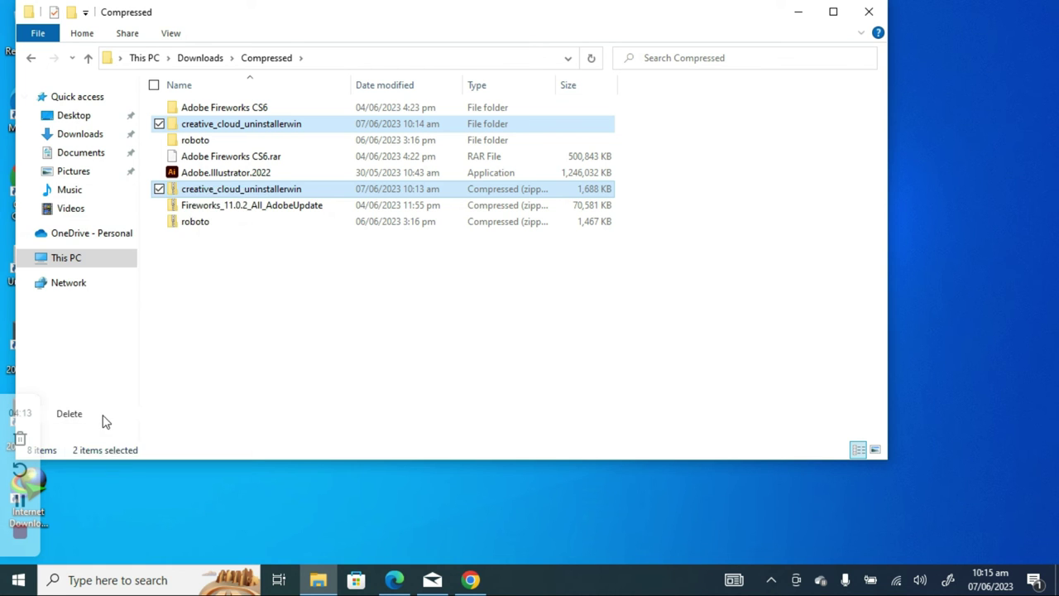
{"action": "left_click", "coordinate": [869, 12]}
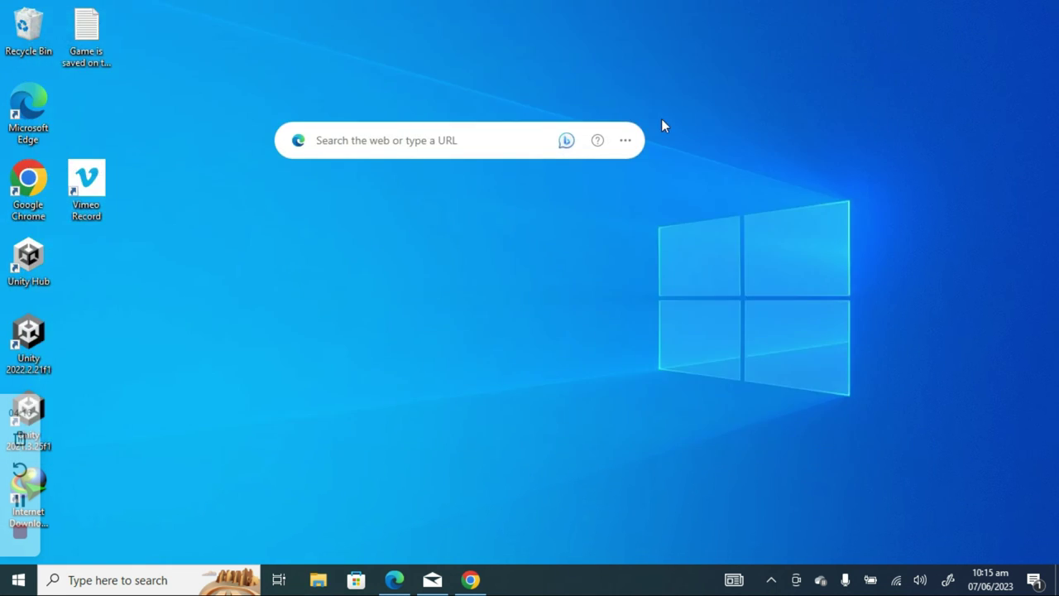
- Launch the Settings app from a Windows search for 'app'
{"action": "left_click", "coordinate": [93, 580]}
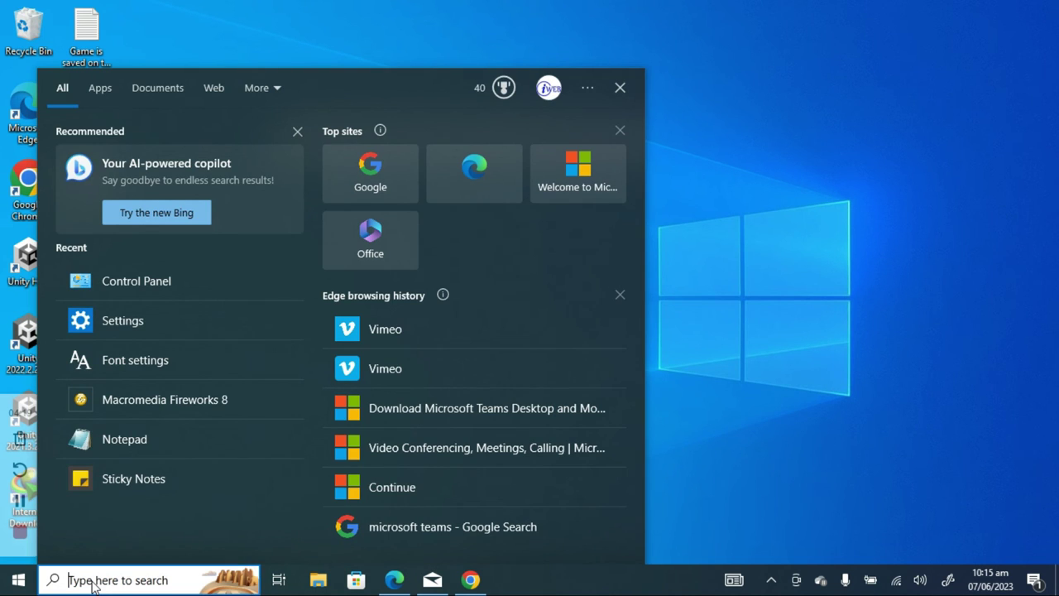
{"action": "type", "text": "a"}
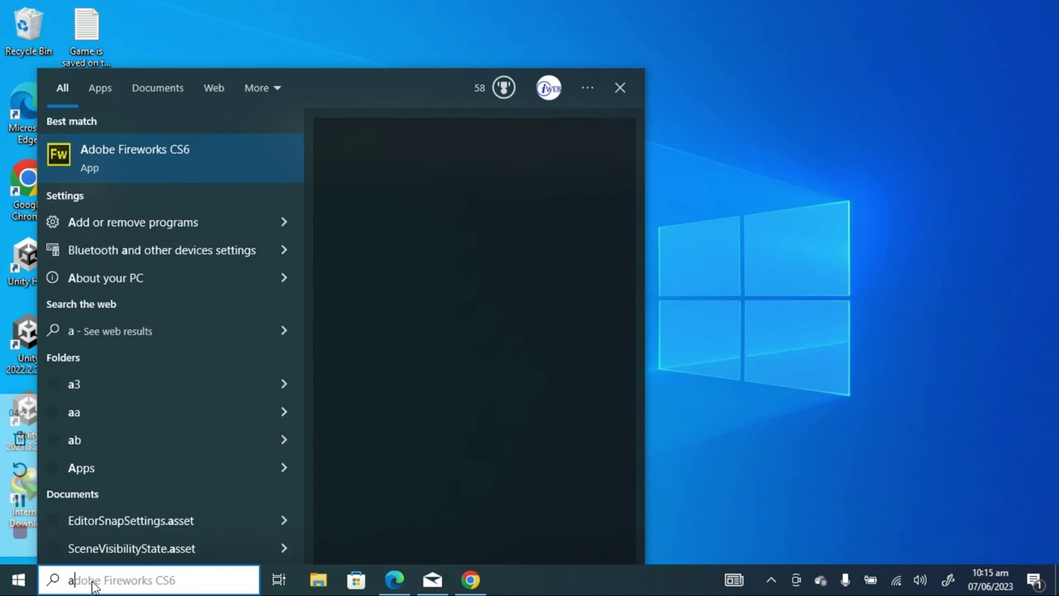
{"action": "type", "text": "pp"}
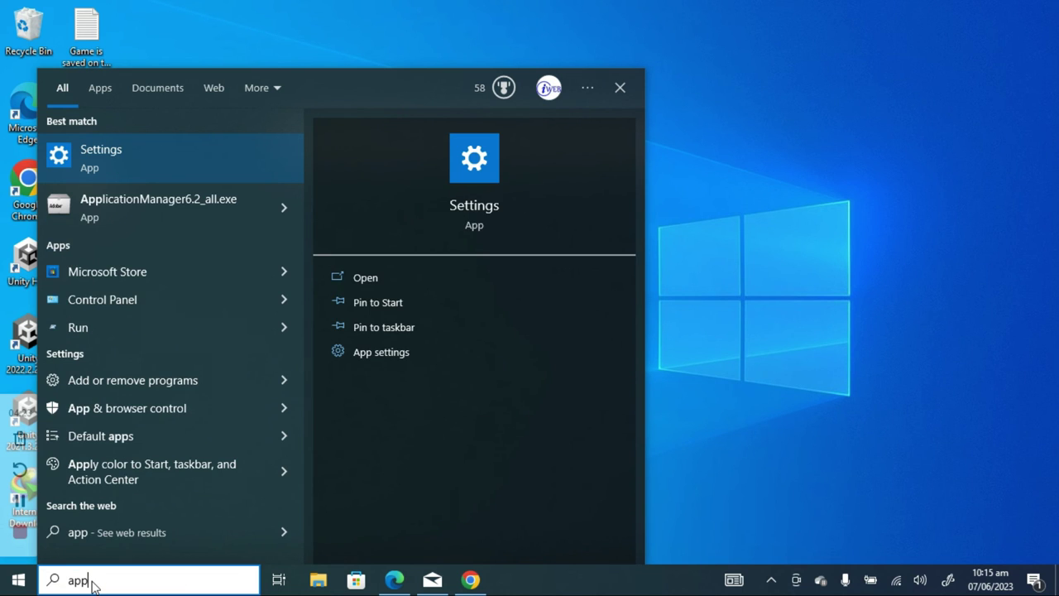
{"action": "key", "text": "Return"}
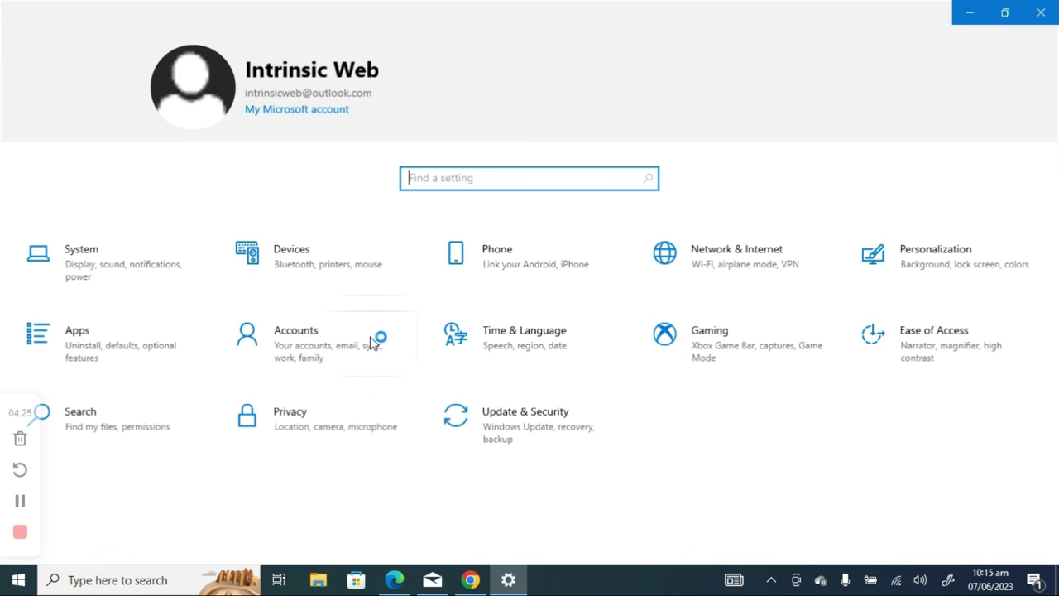
- Verify Adobe Creative Cloud is absent from the 68 apps in Apps & features, then close Settings
{"action": "left_click", "coordinate": [109, 332]}
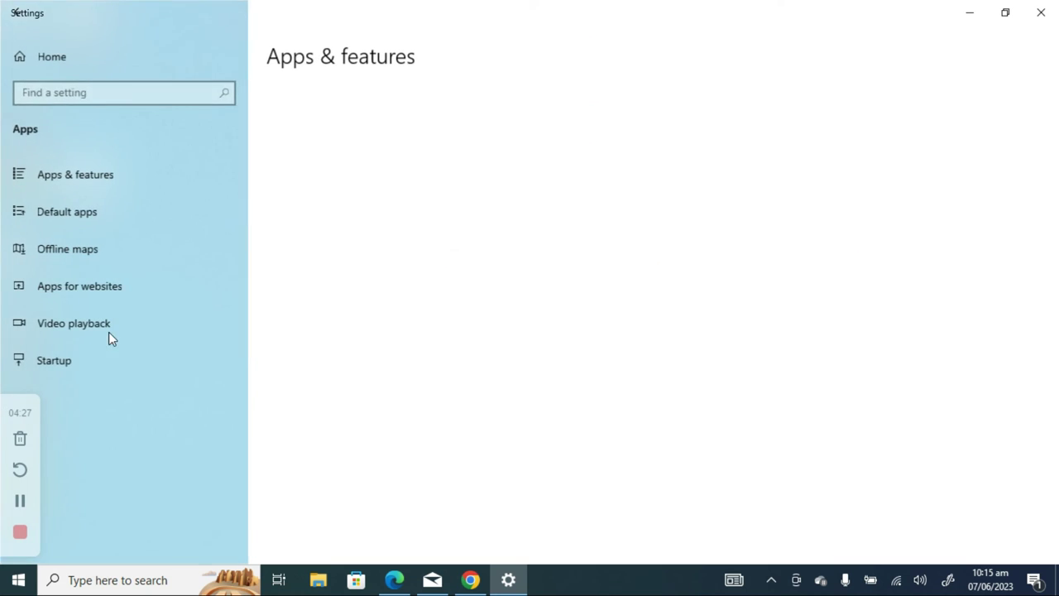
{"action": "scroll", "coordinate": [435, 461], "scroll_direction": "down", "scroll_amount": 1}
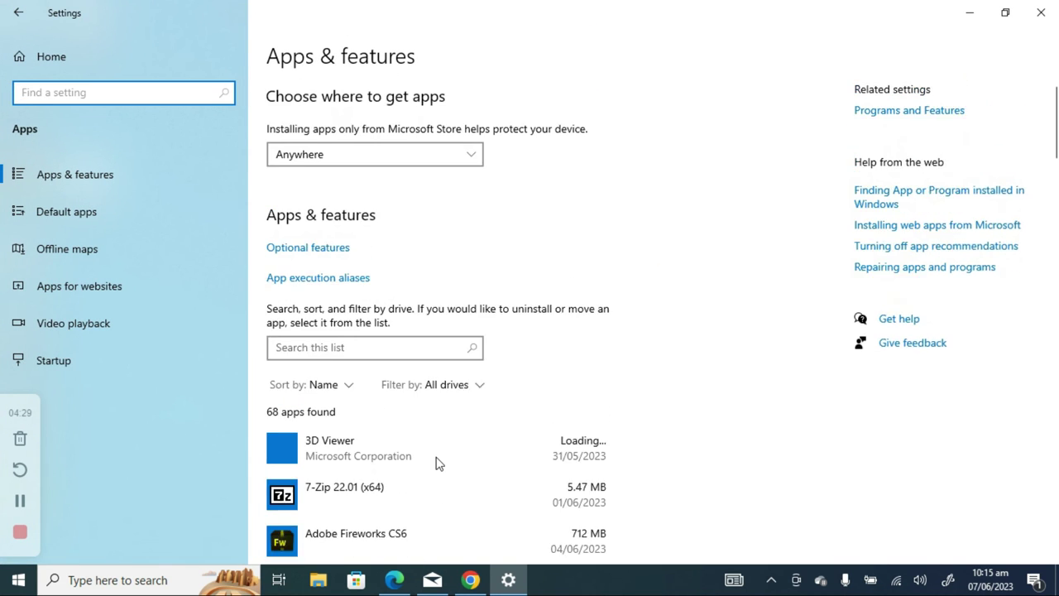
{"action": "scroll", "coordinate": [439, 463], "scroll_direction": "down", "scroll_amount": 20}
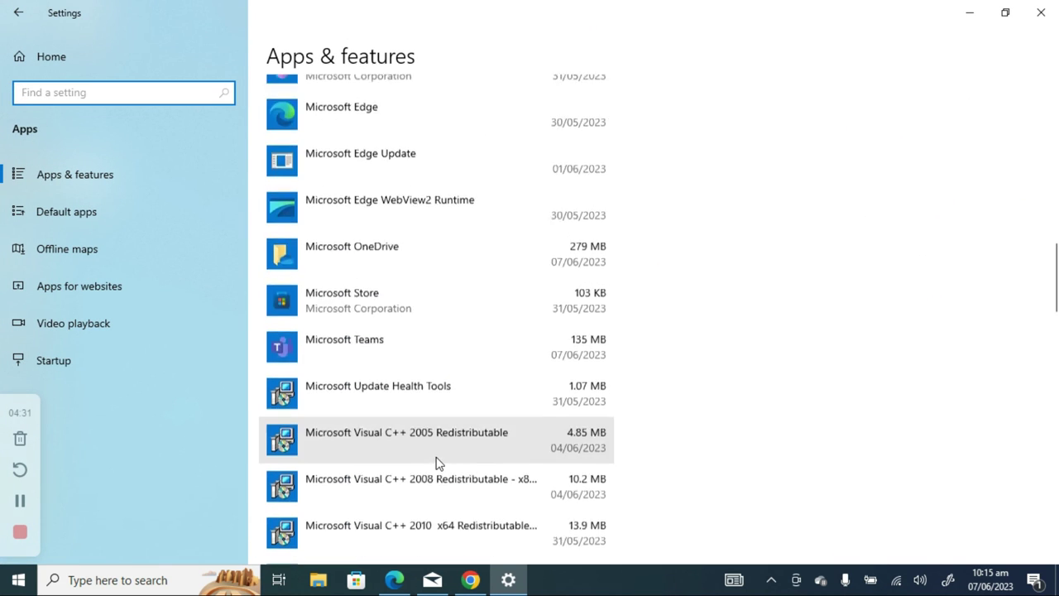
{"action": "scroll", "coordinate": [438, 464], "scroll_direction": "down", "scroll_amount": 20}
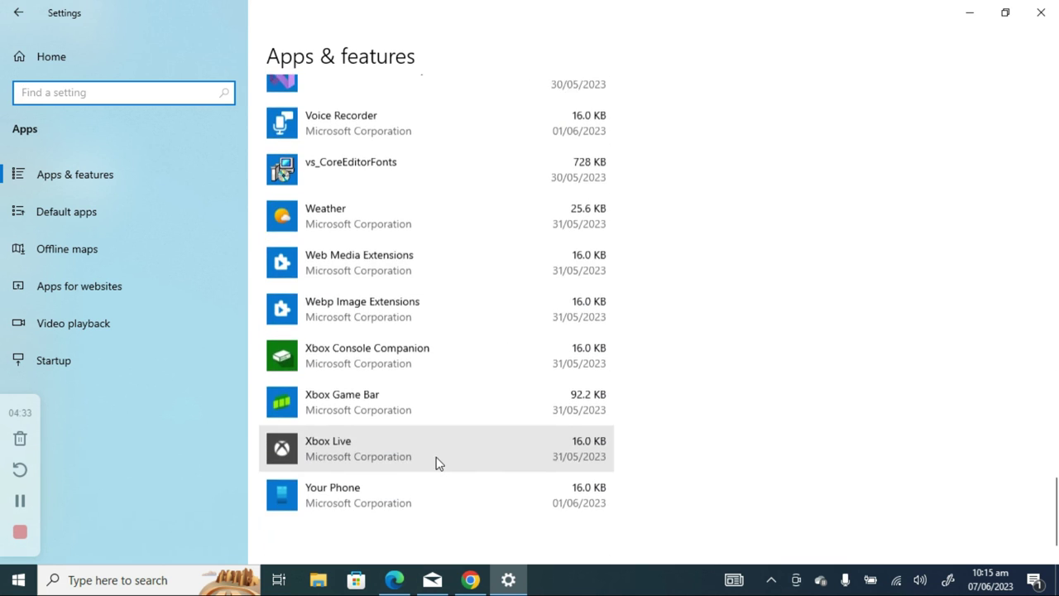
{"action": "scroll", "coordinate": [439, 463], "scroll_direction": "up", "scroll_amount": 5}
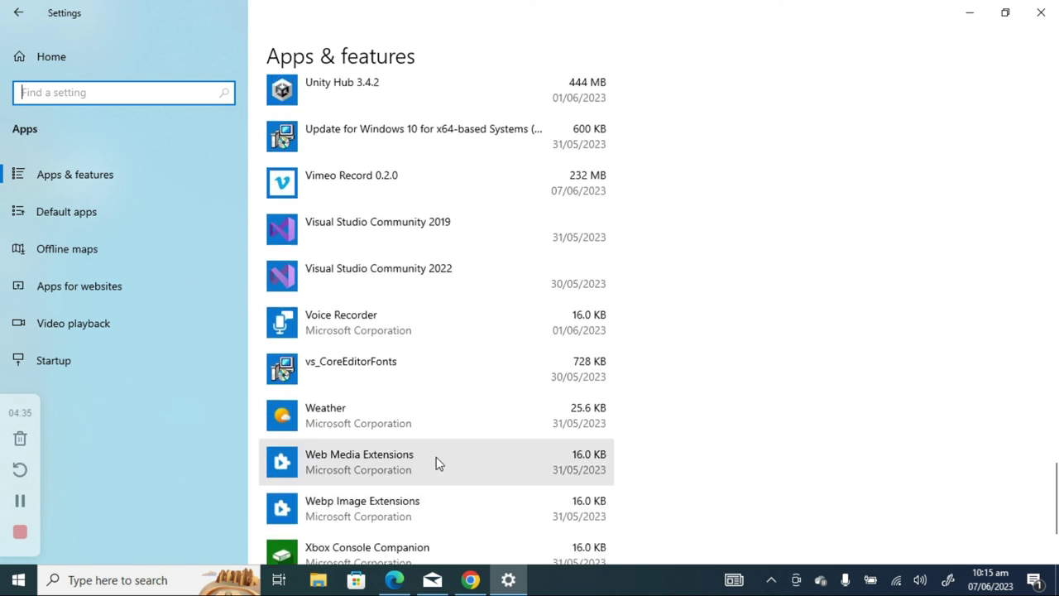
{"action": "scroll", "coordinate": [438, 463], "scroll_direction": "up", "scroll_amount": 20}
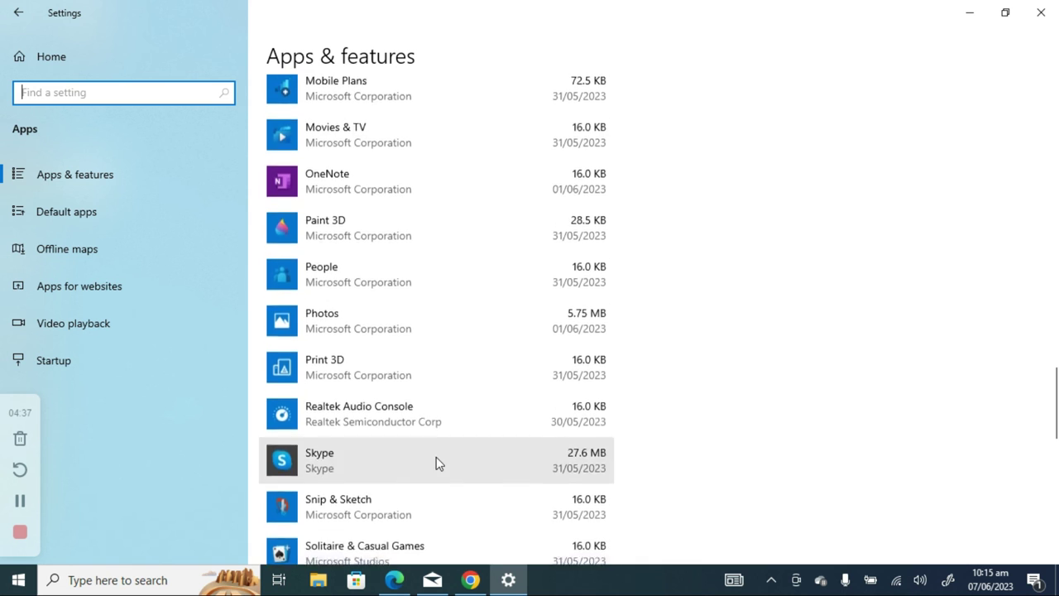
{"action": "scroll", "coordinate": [437, 456], "scroll_direction": "up", "scroll_amount": 1}
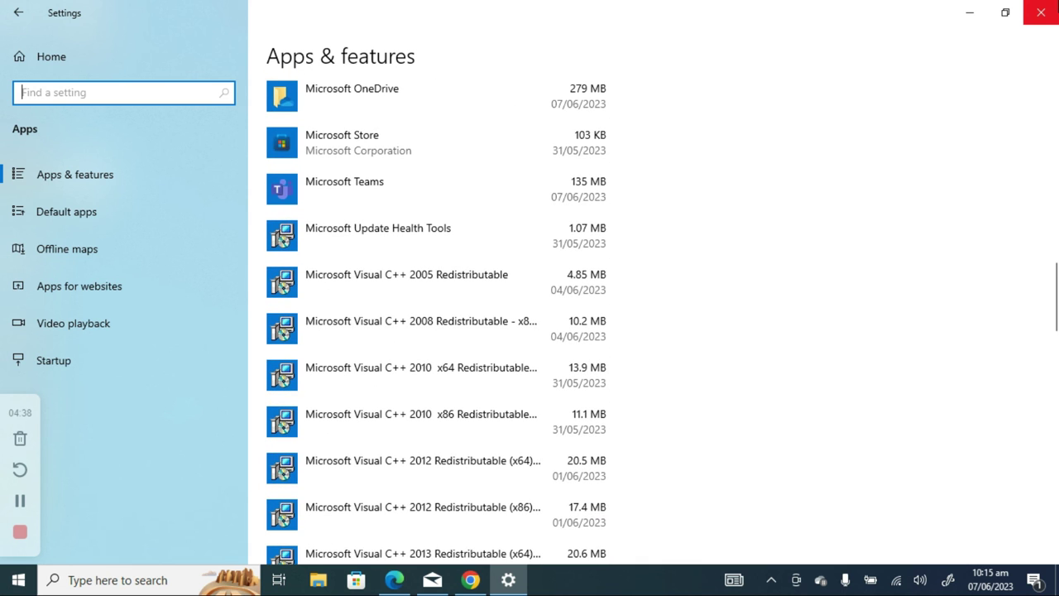
{"action": "left_click", "coordinate": [1051, 7]}
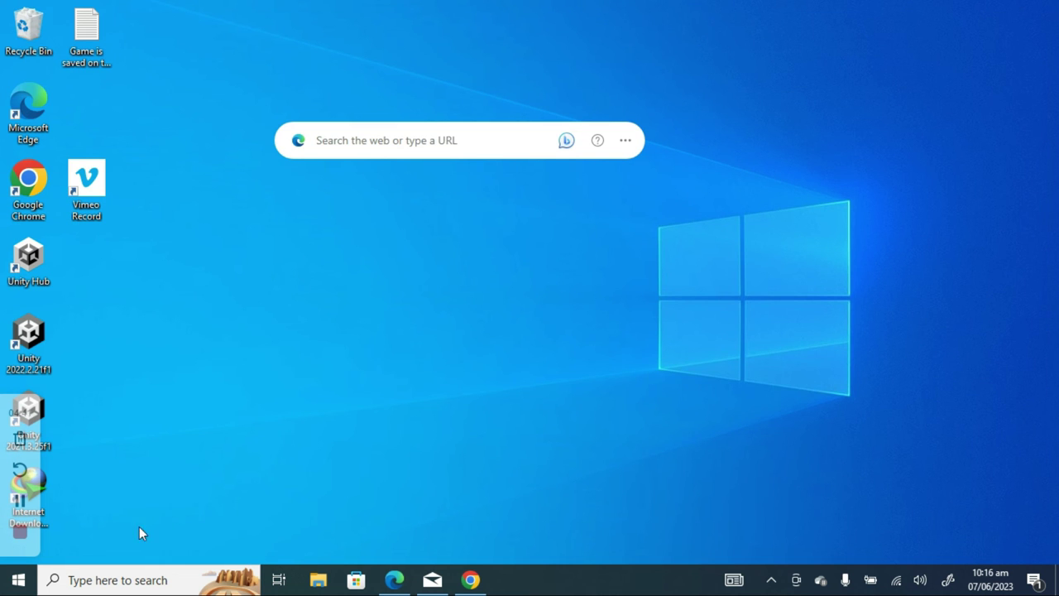